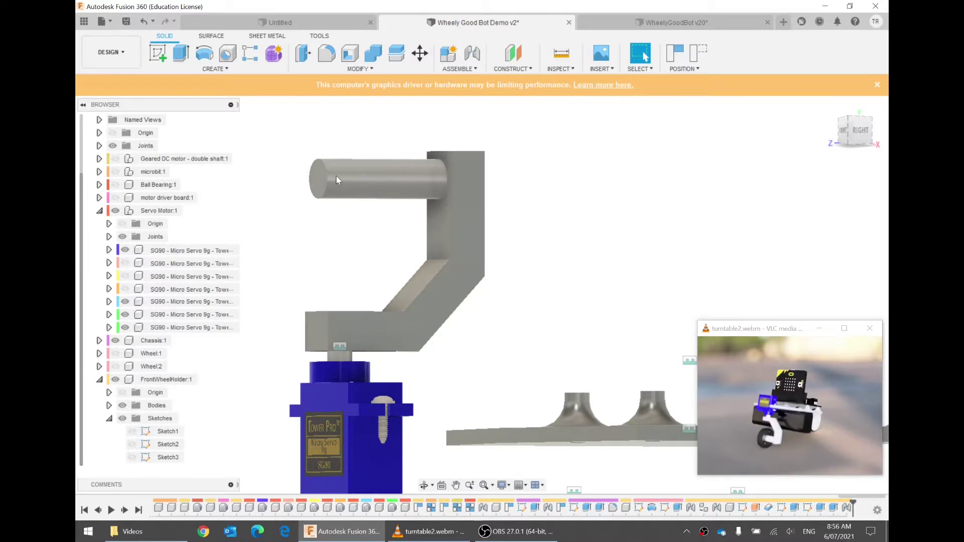
- Switch to the WheelyGoodBot v20 reference design and show the 8mm bearing on the back wheel holder
click(649, 22)
click(549, 292)
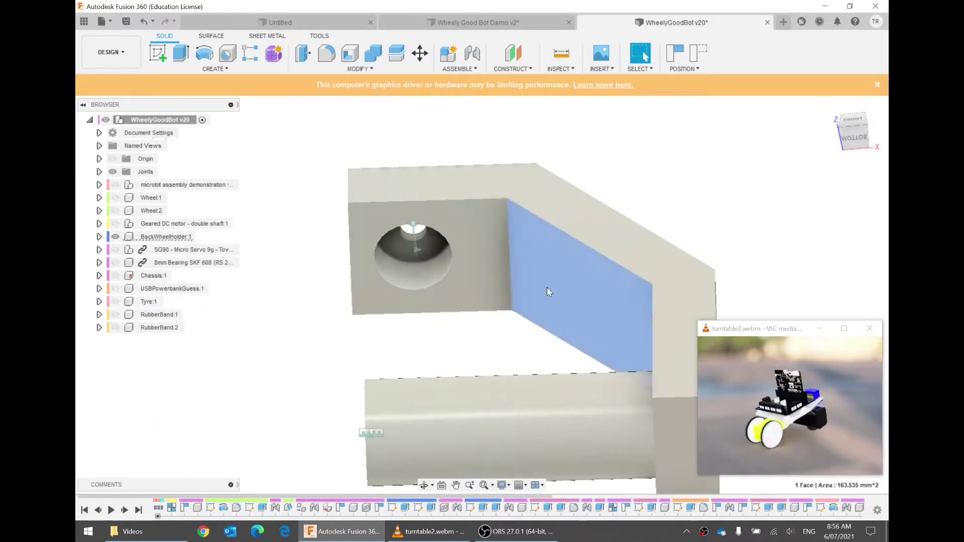
scroll(338, 309, down, 5)
shift+middle_drag(338, 308, 380, 359)
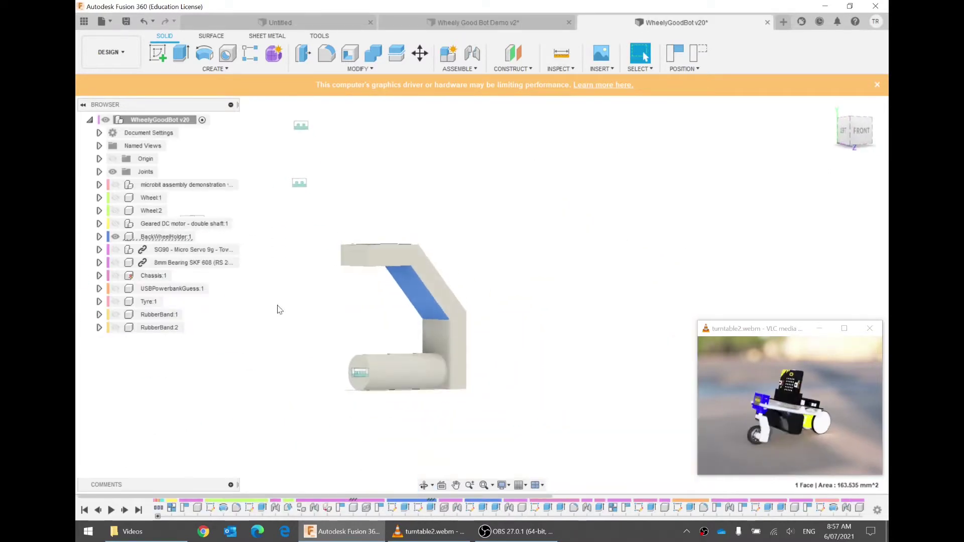
click(114, 264)
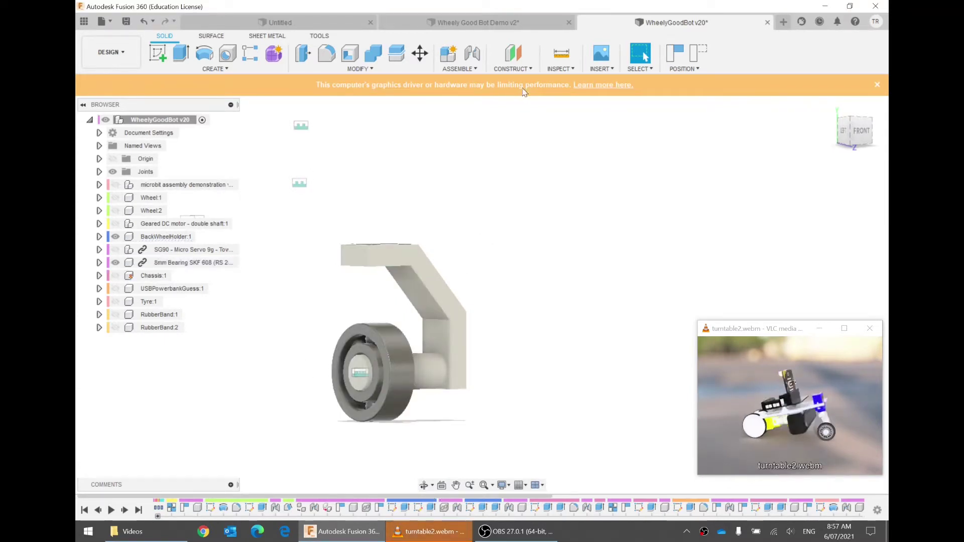
- Return to the Wheely Good Bot Demo design, collapse the servo motor and front wheel holder entries, and show the ball bearing
click(503, 21)
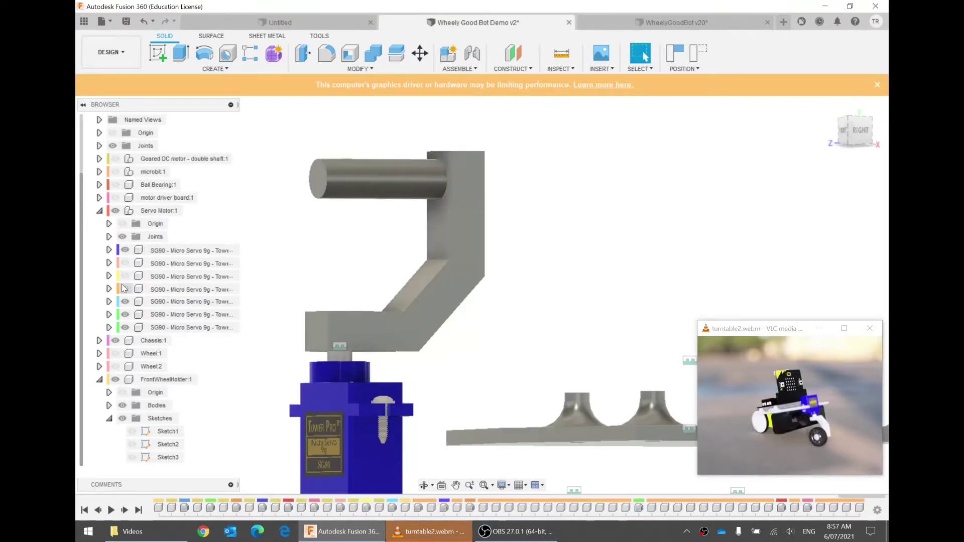
click(98, 211)
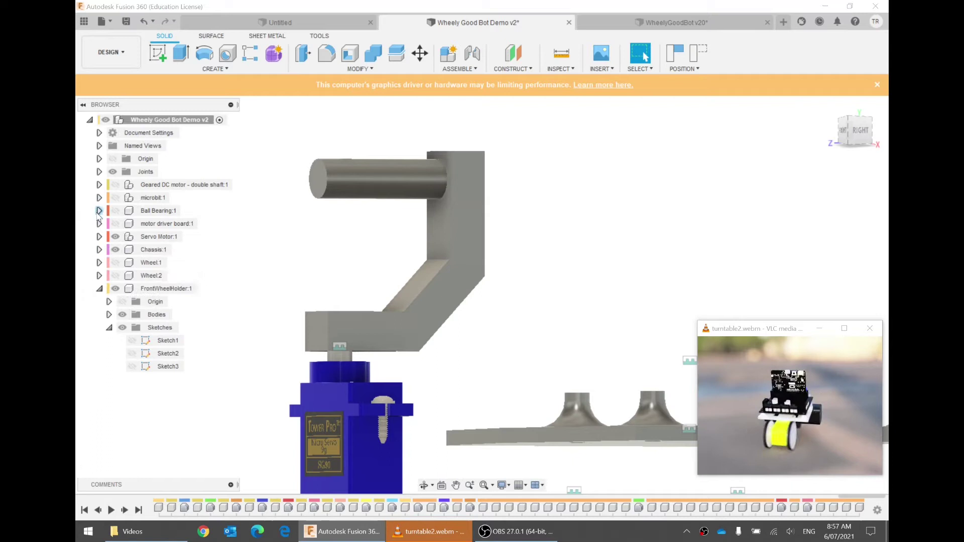
click(99, 289)
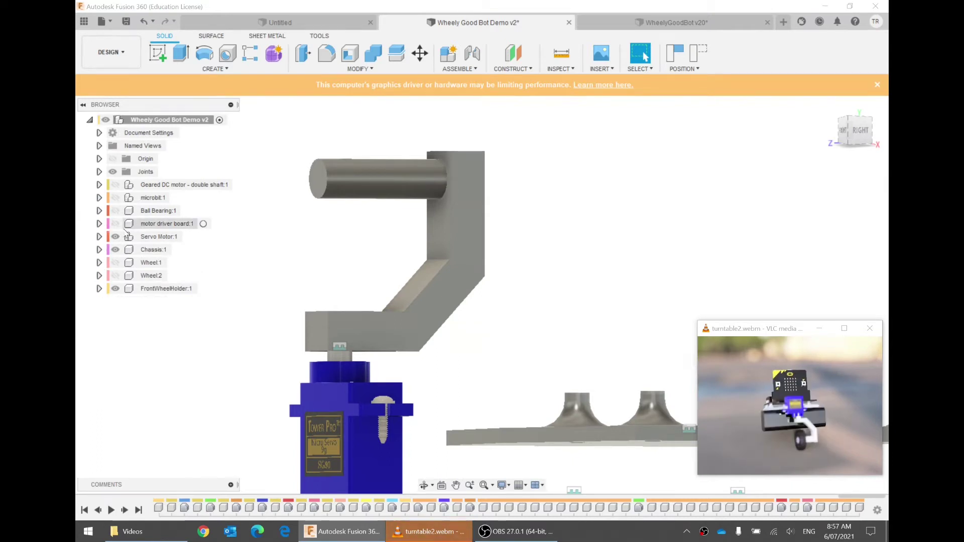
click(116, 211)
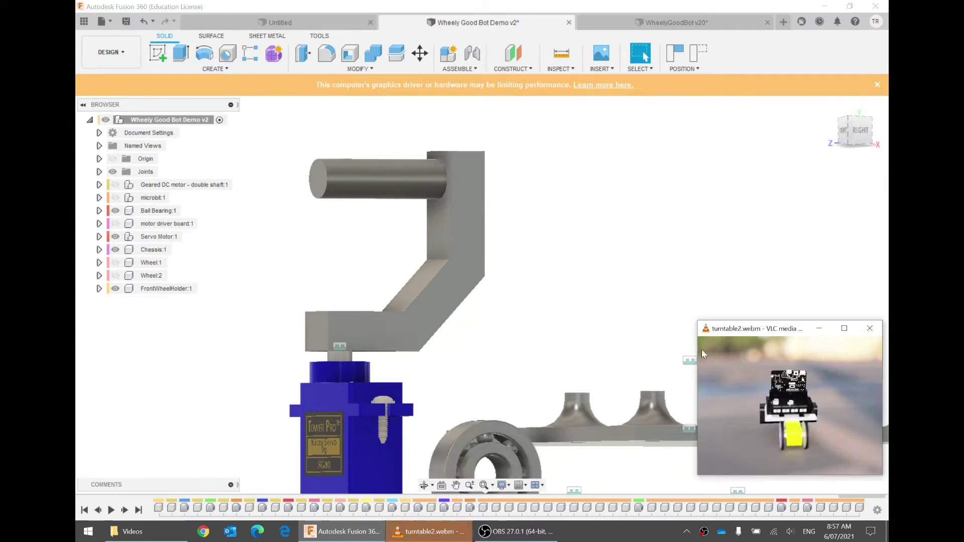
- Check the radius of the ball bearing's bore against that of the front wheel holder's axle
middle_drag(570, 358, 541, 270)
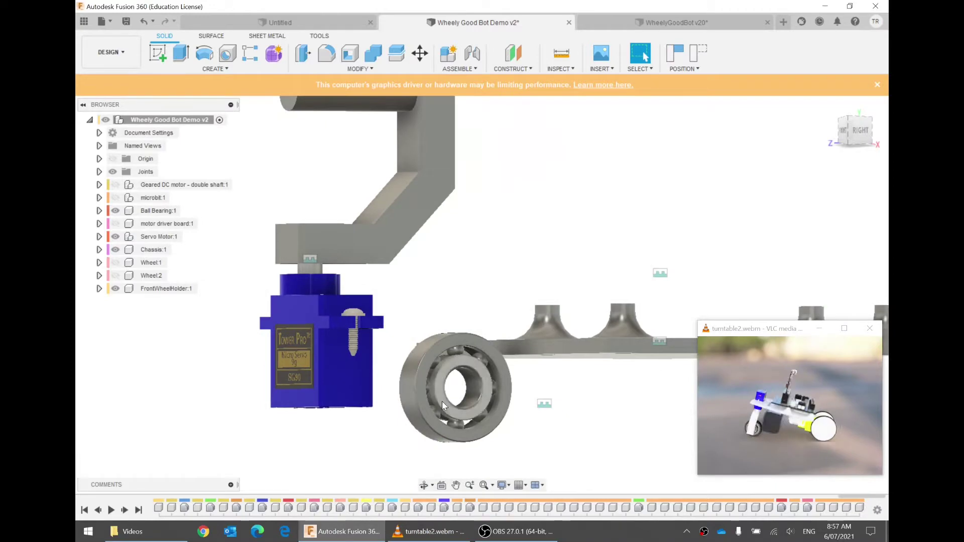
click(474, 391)
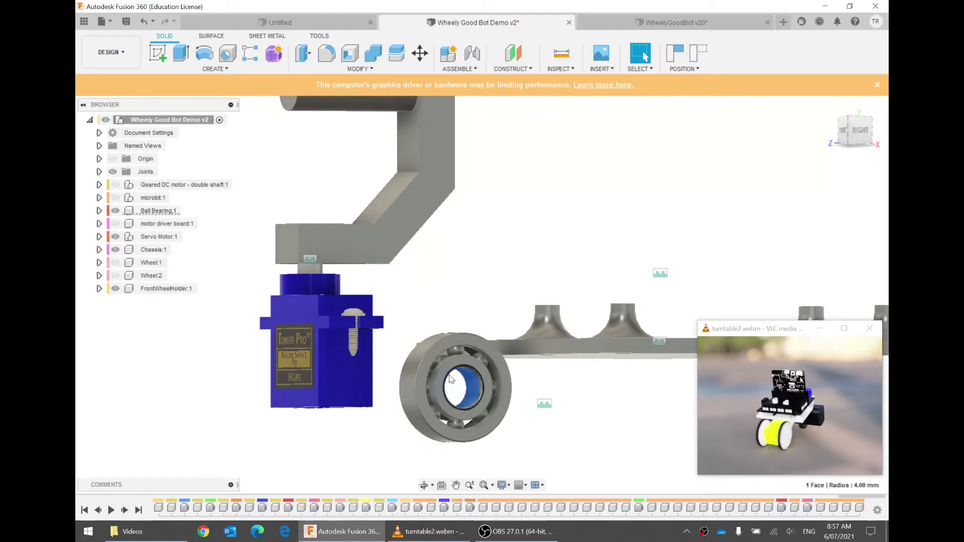
middle_drag(457, 389, 485, 428)
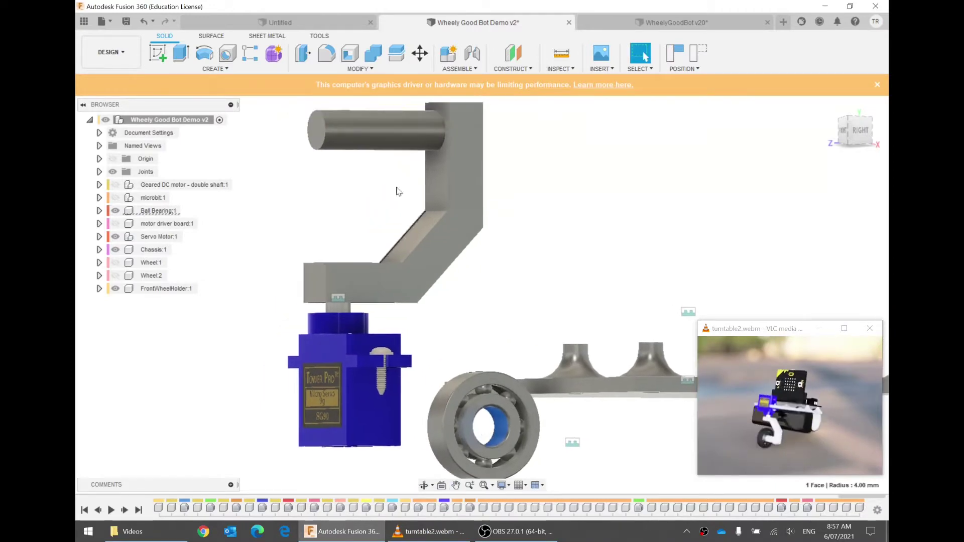
click(330, 131)
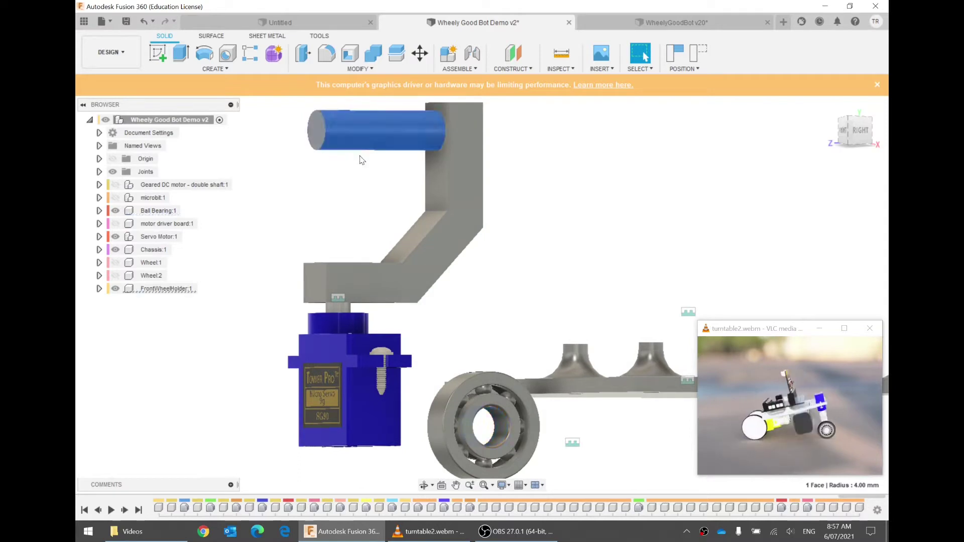
click(533, 195)
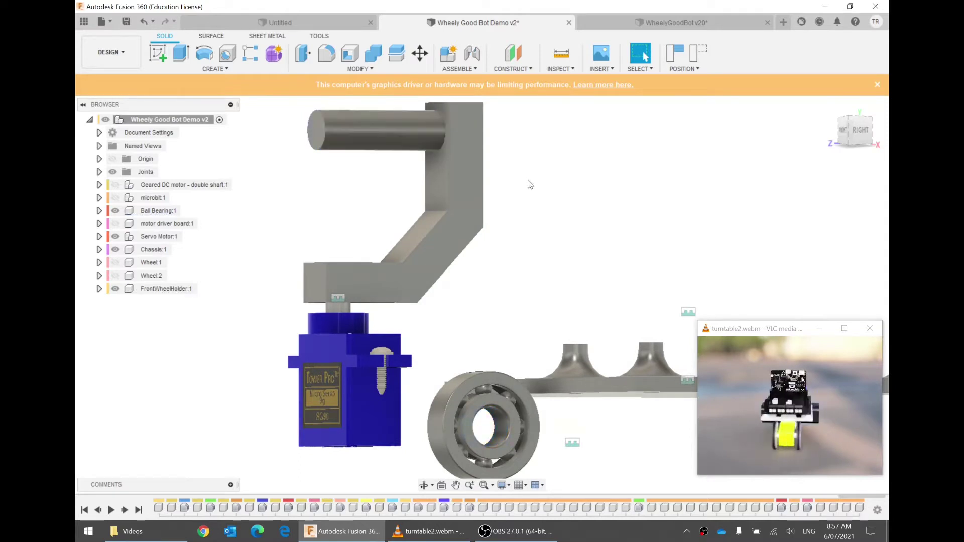
- Start a joint from the centre of the ball bearing's bore to the end of the front wheel holder's axle
click(473, 54)
scroll(502, 431, up, 3)
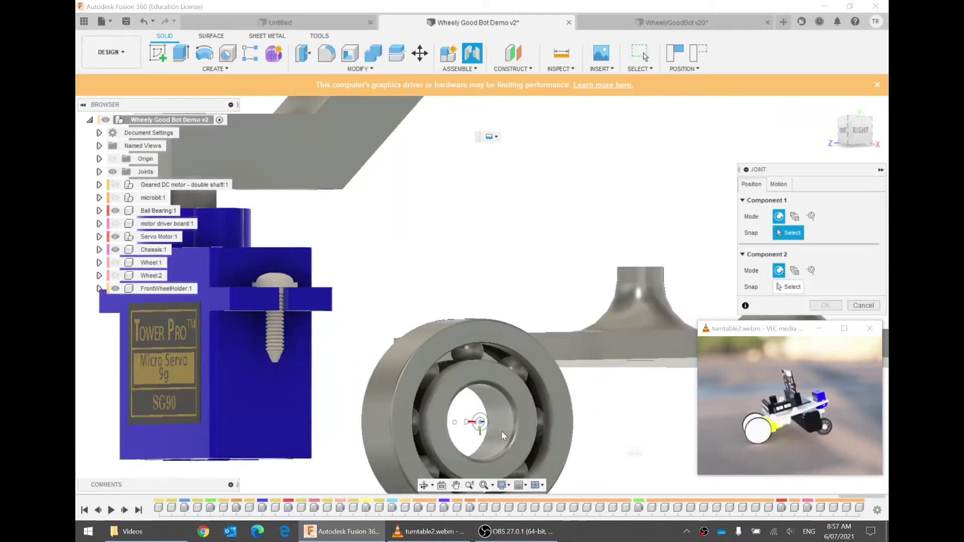
scroll(501, 432, up, 4)
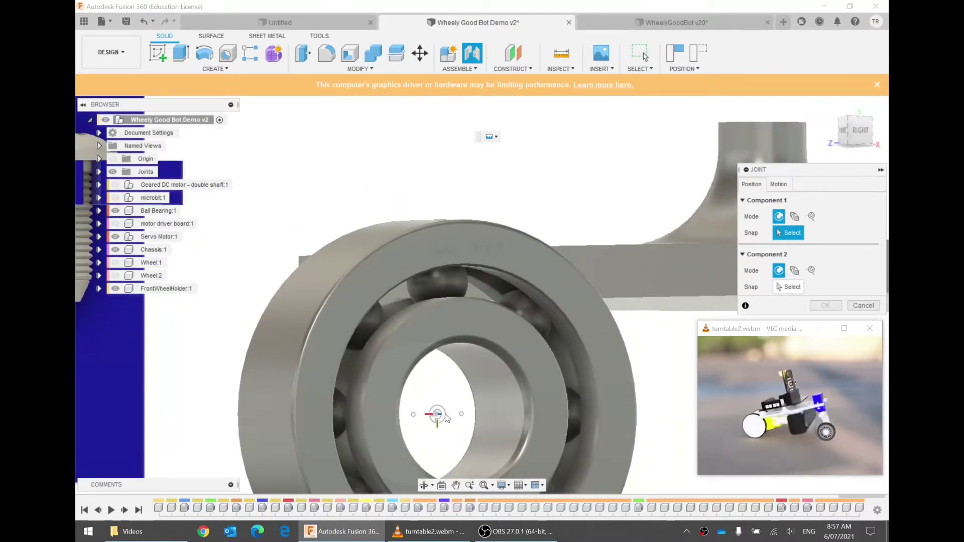
shift+middle_drag(477, 416, 522, 416)
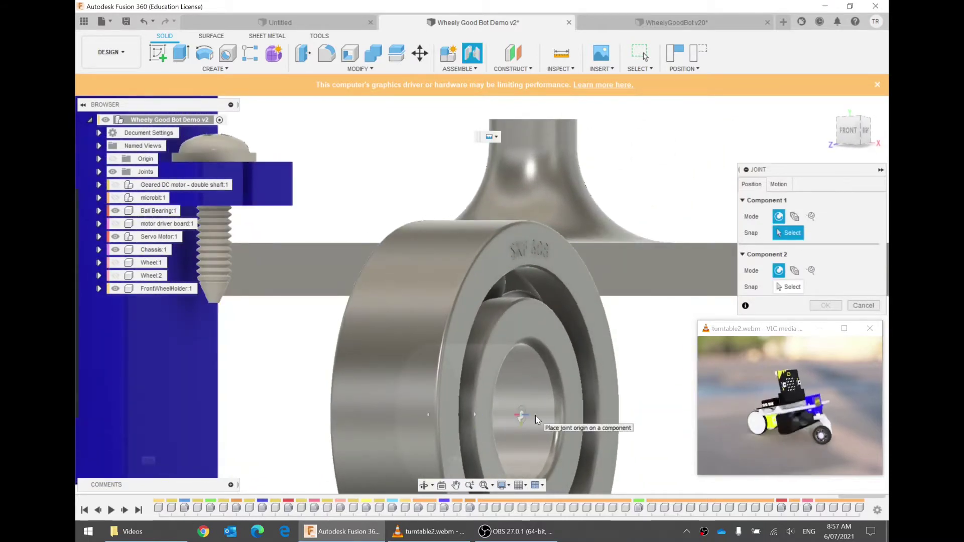
click(516, 416)
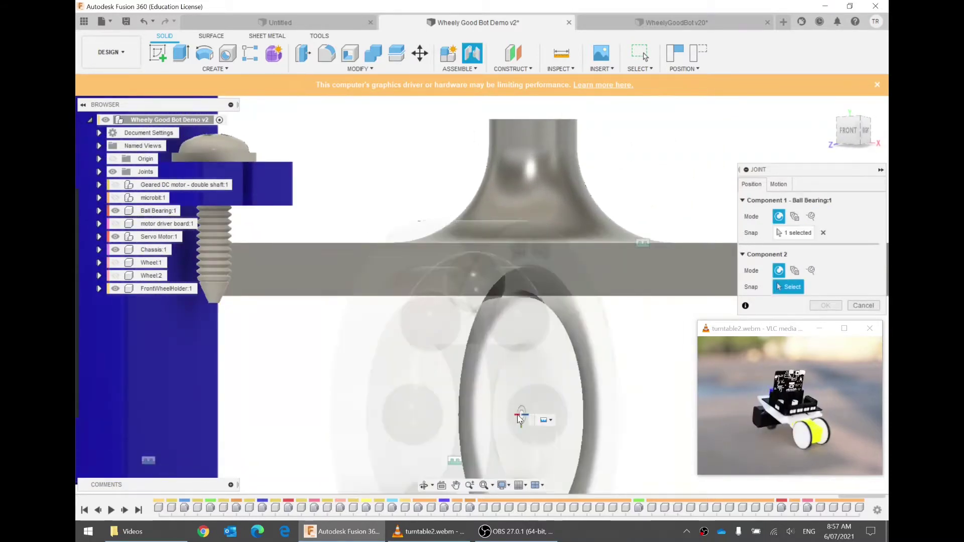
scroll(515, 416, down, 5)
middle_drag(511, 294, 544, 419)
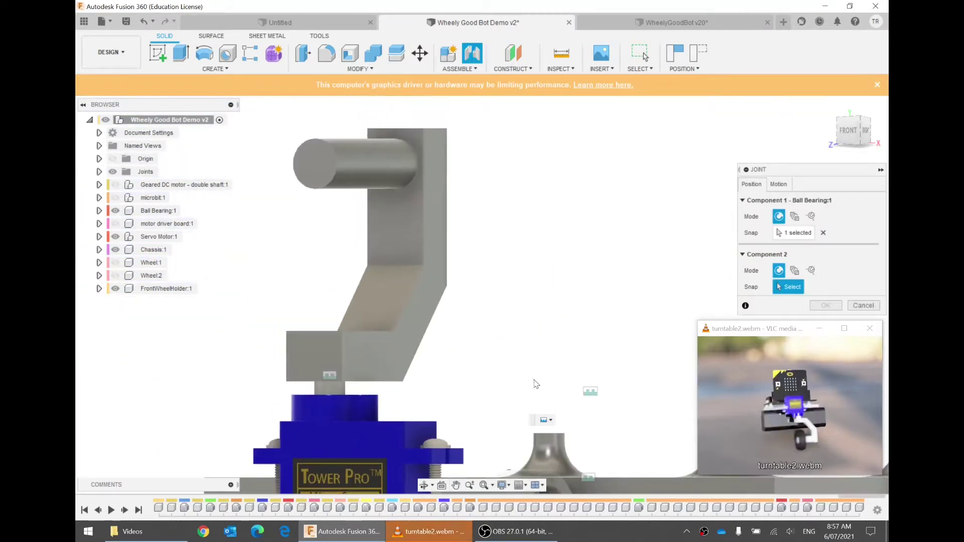
click(320, 165)
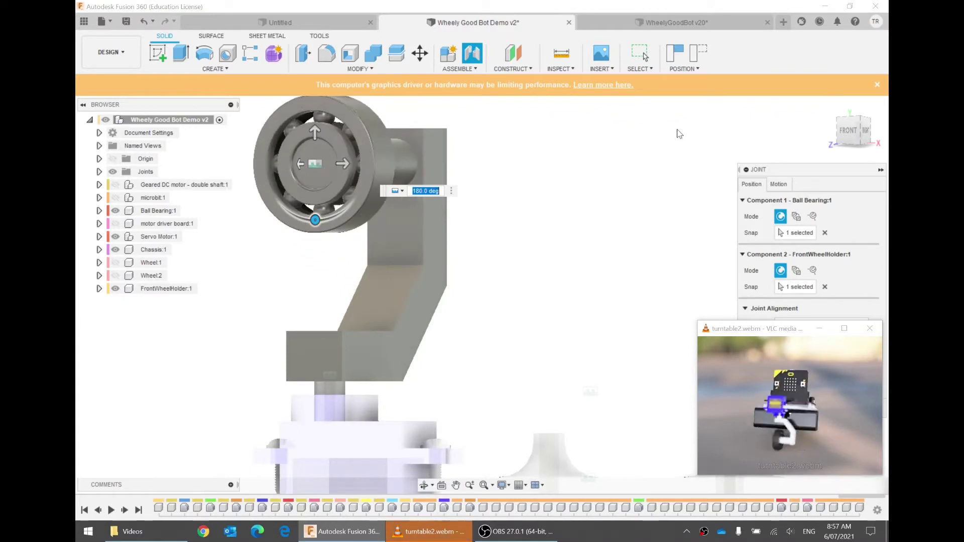
- Try joint offsets of -2 mm and -1 mm for the bearing along the axle, viewed from the right
click(866, 133)
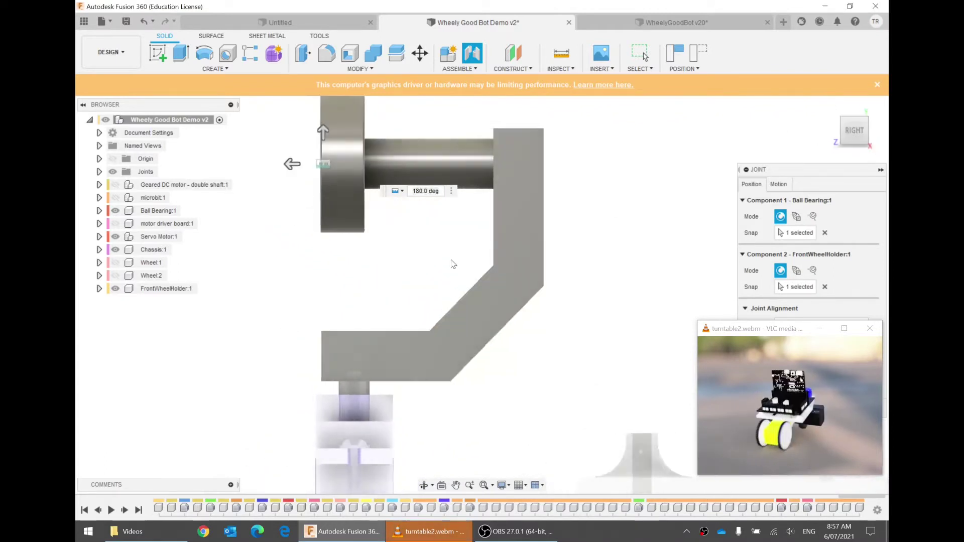
middle_drag(358, 164, 356, 194)
scroll(339, 269, up, 3)
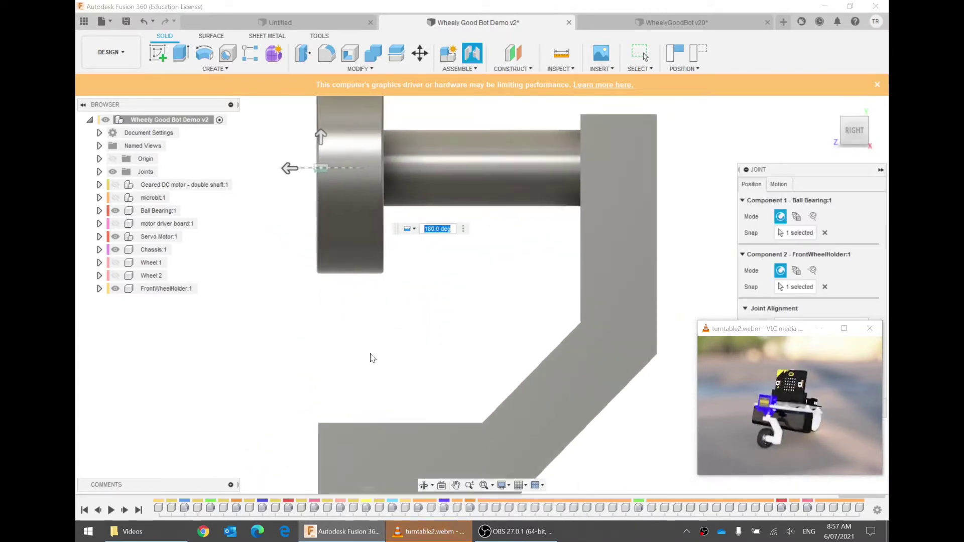
scroll(370, 357, down, 2)
drag(300, 214, 317, 214)
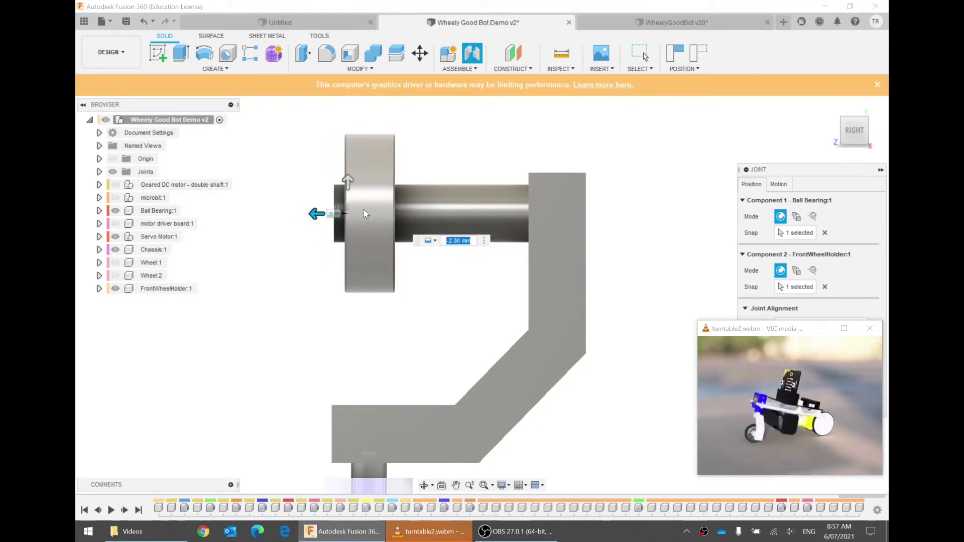
key(ctrl+7)
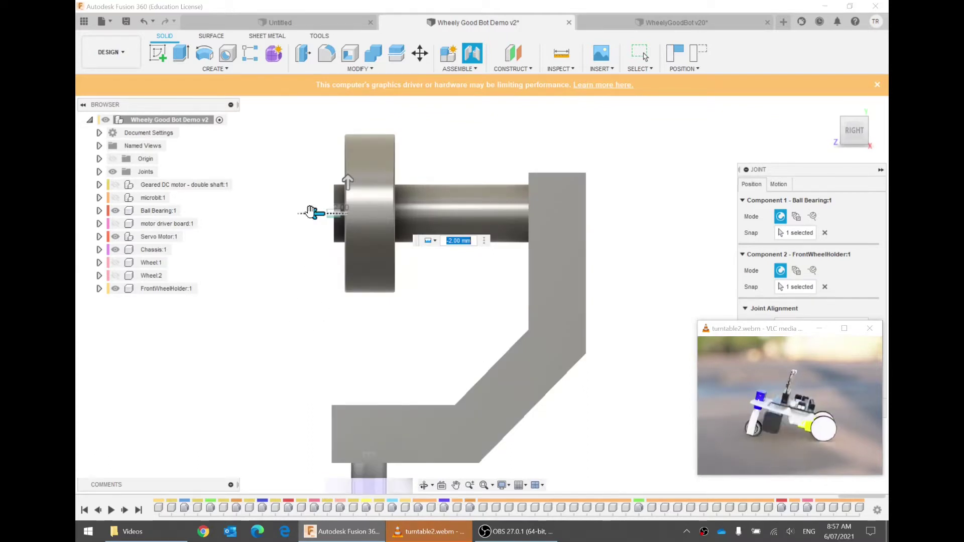
scroll(316, 216, up, 1)
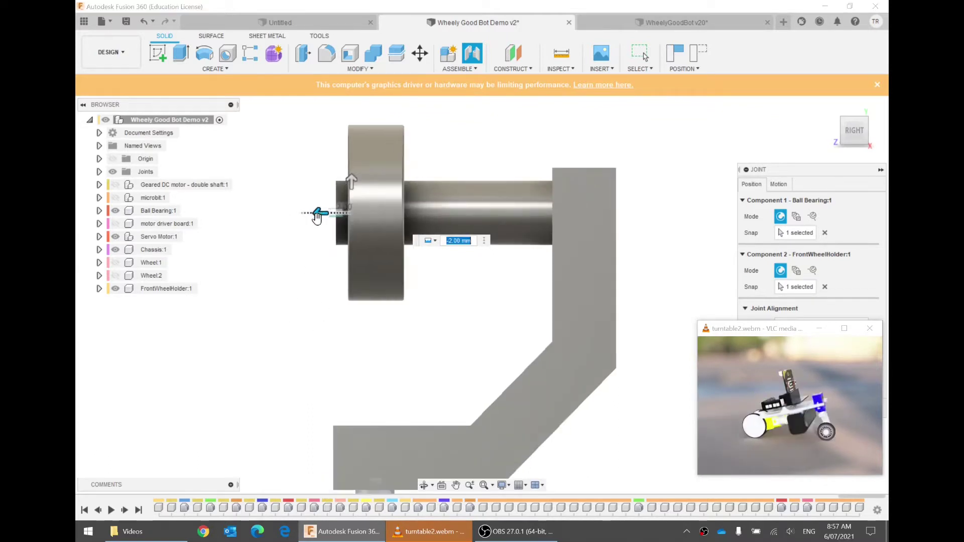
drag(319, 215, 311, 214)
scroll(411, 376, down, 2)
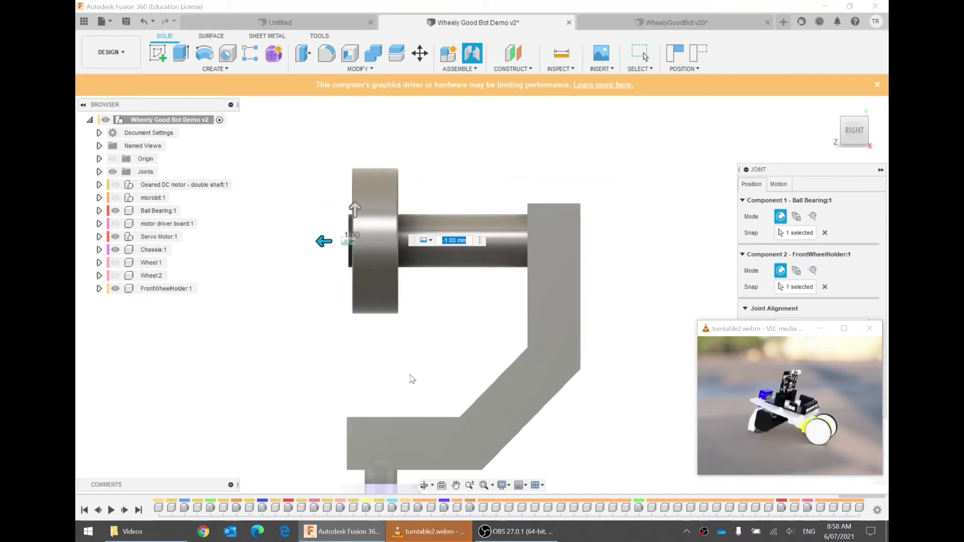
- Set the bearing's joint offset along the axle to -1.50 mm and complete the joint
drag(322, 241, 346, 234)
scroll(328, 241, up, 2)
scroll(324, 235, up, 2)
scroll(351, 232, up, 3)
scroll(469, 352, down, 6)
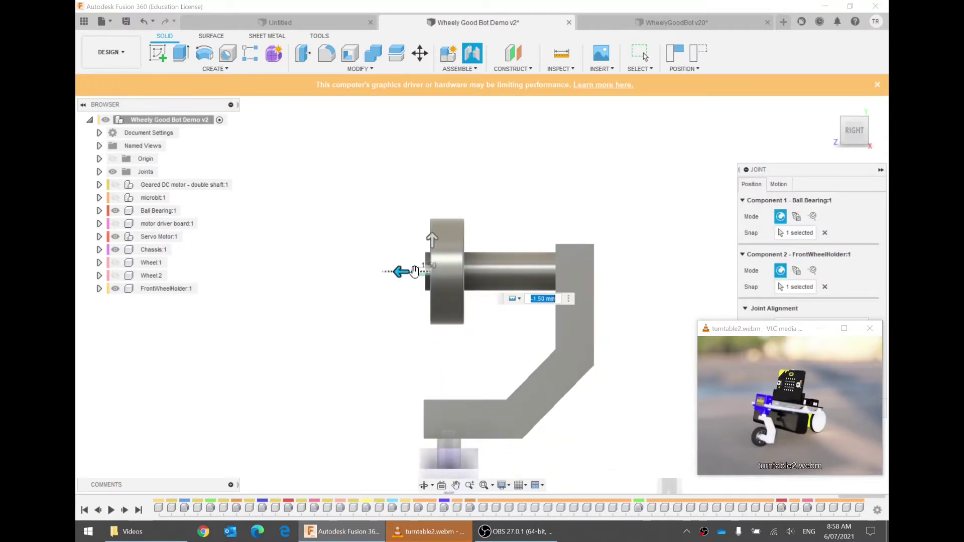
shift+middle_drag(454, 196, 702, 200)
drag(765, 172, 663, 63)
click(727, 301)
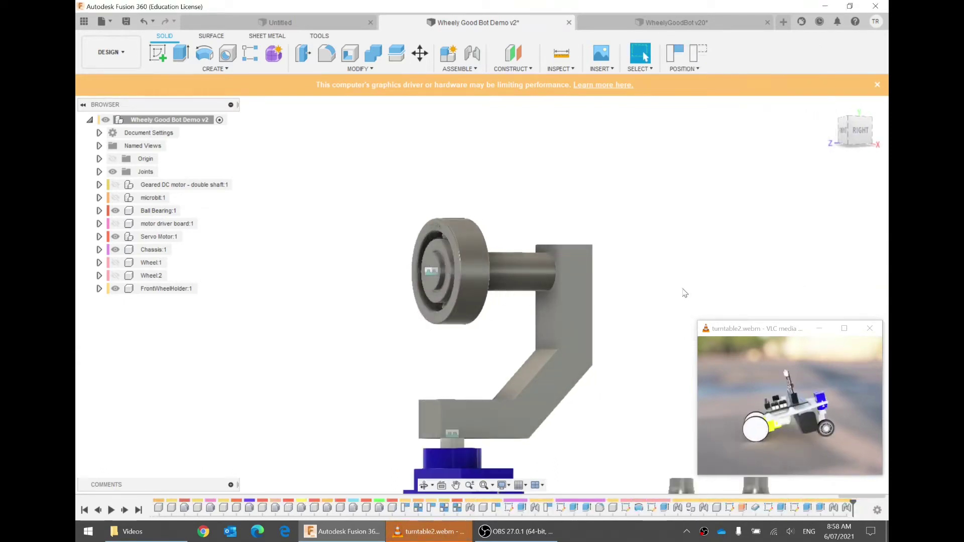
- Examine the bearing mounted on the front wheel holder and compare it with the reference assembly in WheelyGoodBot v20
scroll(685, 293, down, 1)
middle_drag(688, 361, 586, 275)
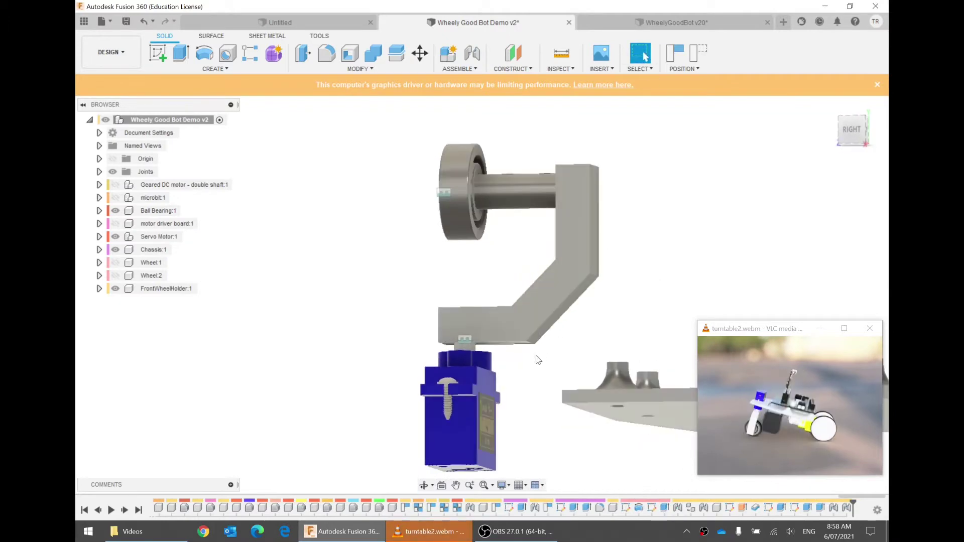
shift+middle_drag(538, 360, 540, 213)
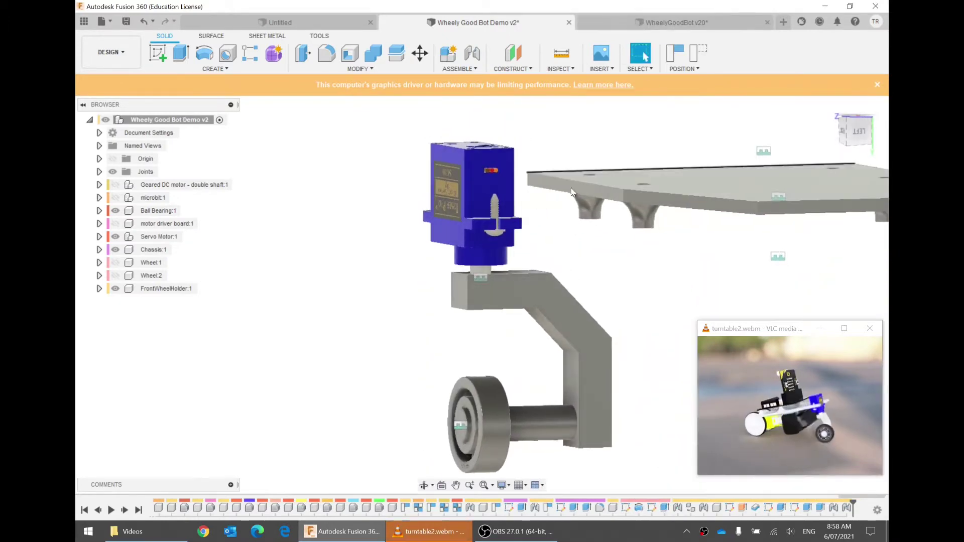
drag(545, 427, 514, 431)
key(ctrl+z)
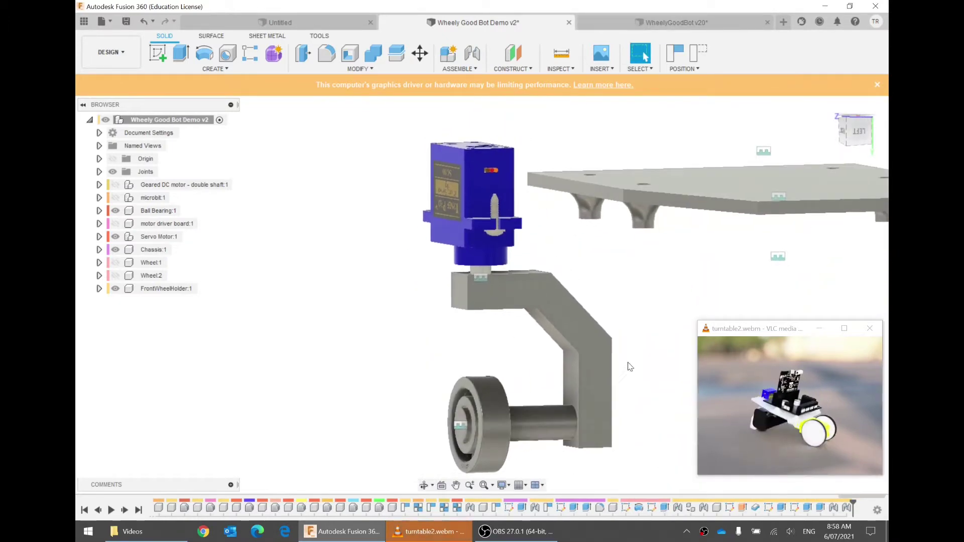
click(645, 23)
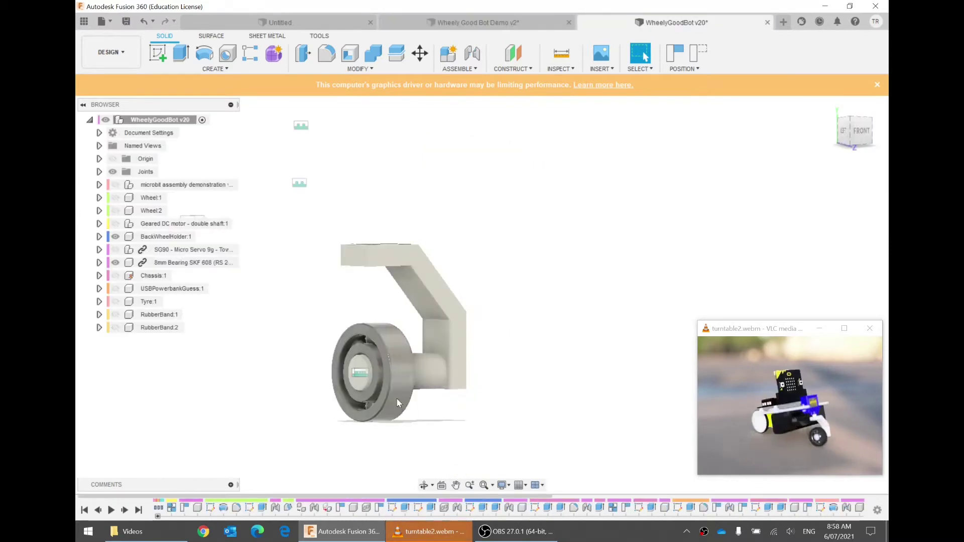
click(539, 25)
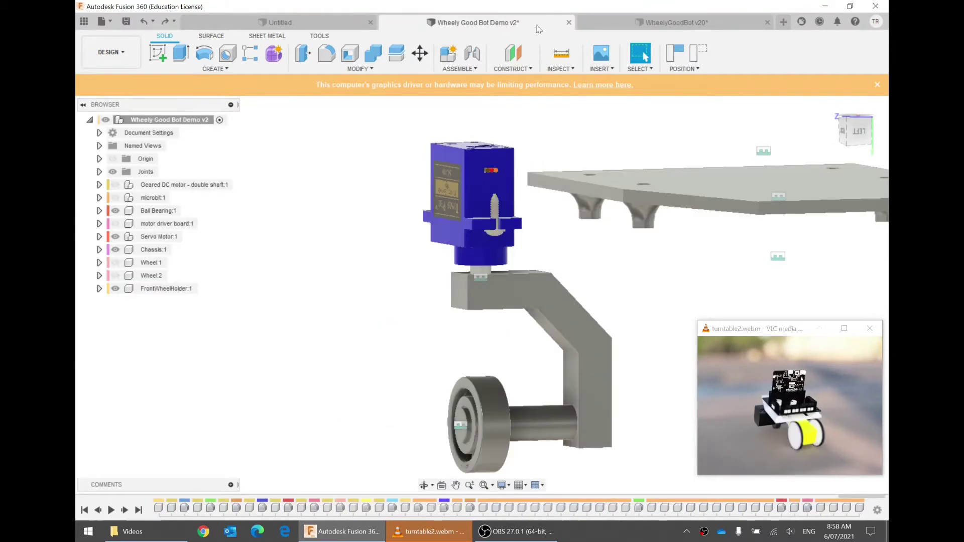
- Move the Servo Motor component onto the chassis' narrow end in the bottom view, by about -29.2 mm in X and -11.5 mm in Z
click(710, 189)
scroll(730, 252, down, 2)
shift+middle_drag(730, 251, 650, 280)
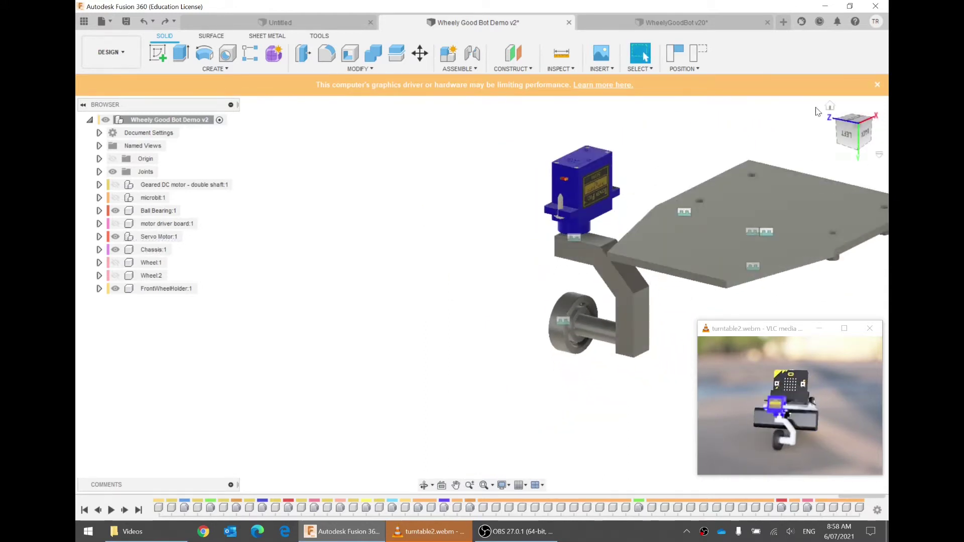
click(856, 122)
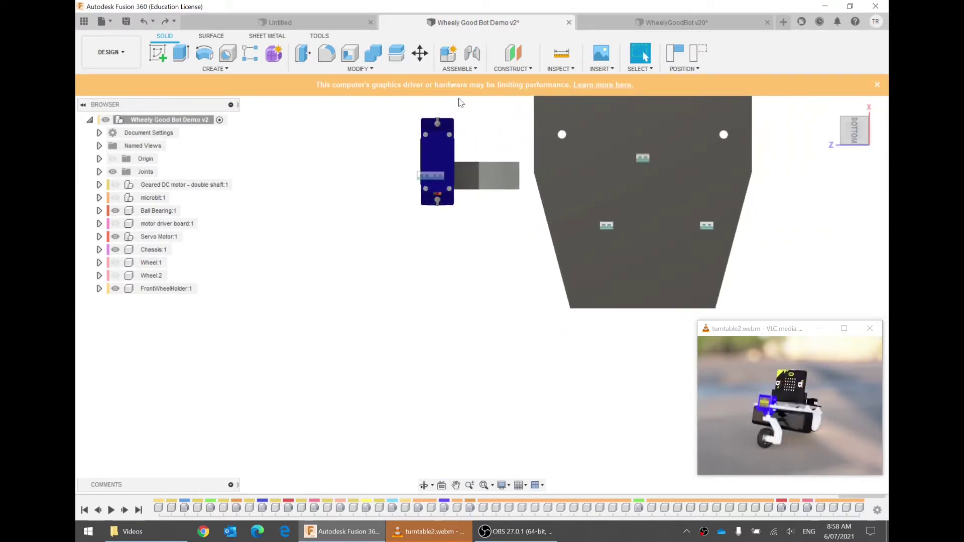
click(420, 55)
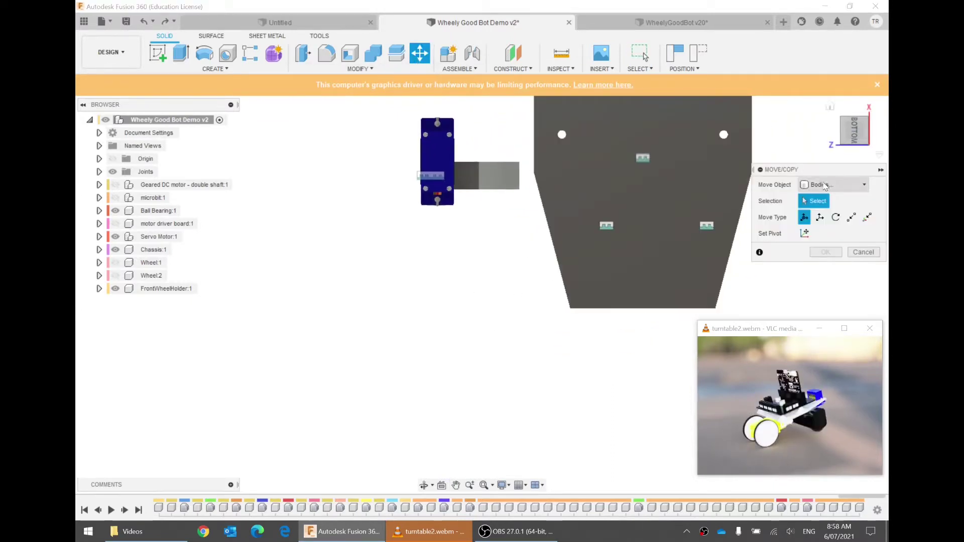
click(831, 187)
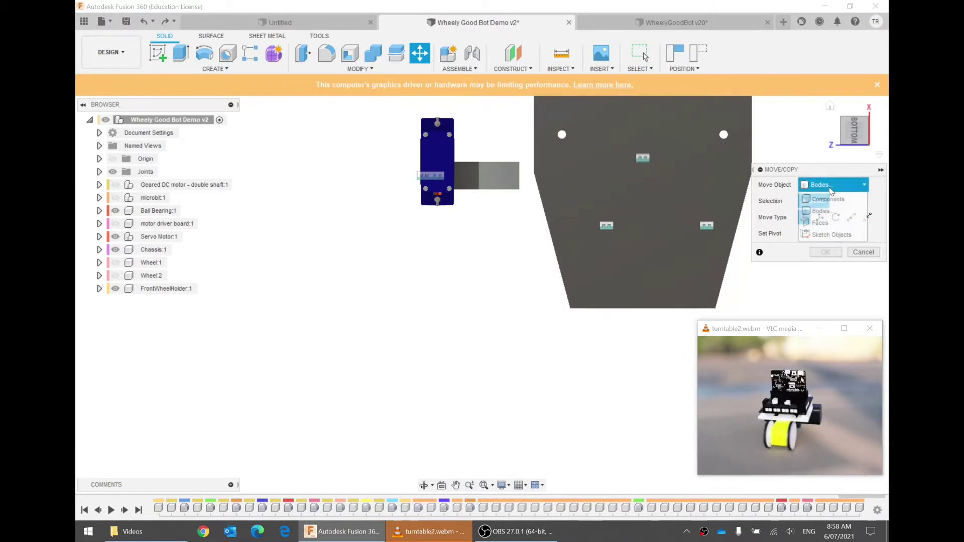
click(822, 200)
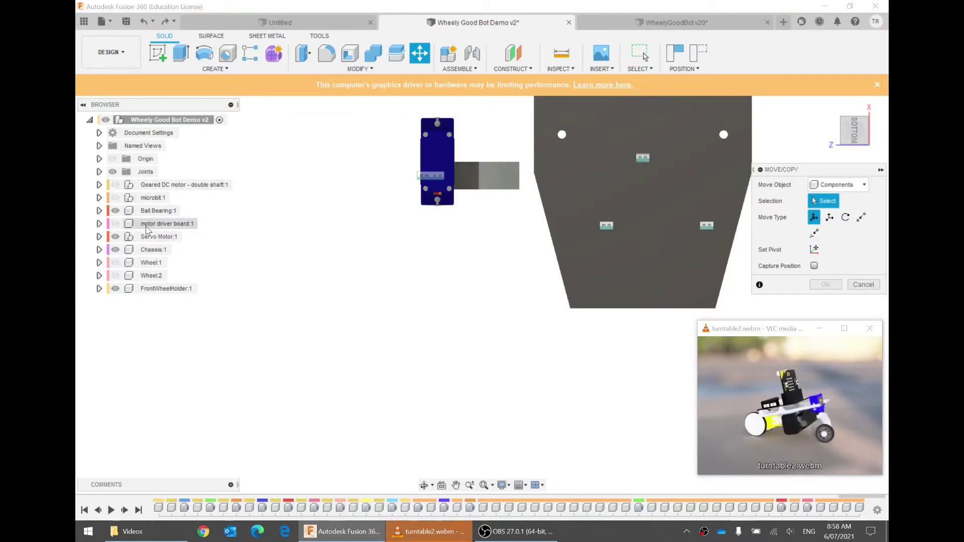
click(151, 239)
click(152, 239)
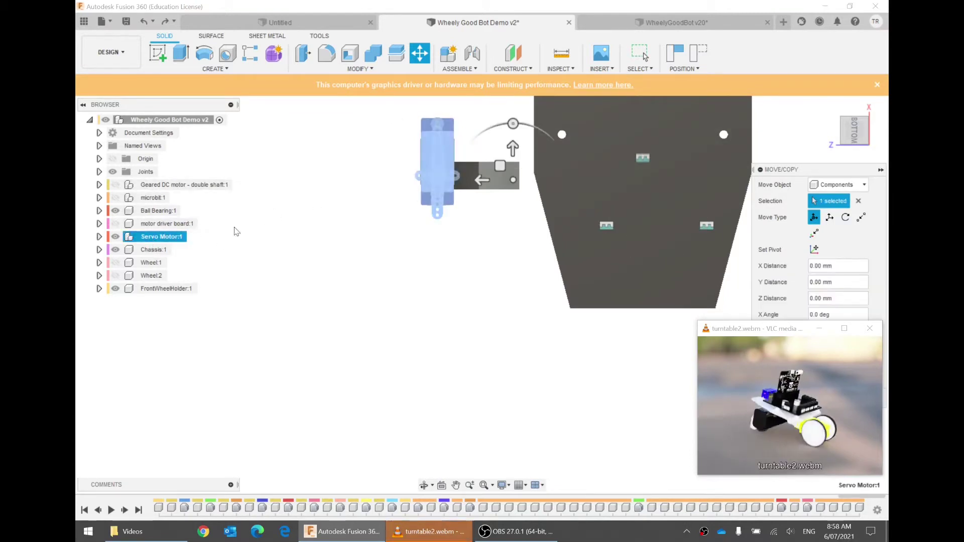
drag(501, 166, 709, 278)
middle_drag(646, 270, 519, 210)
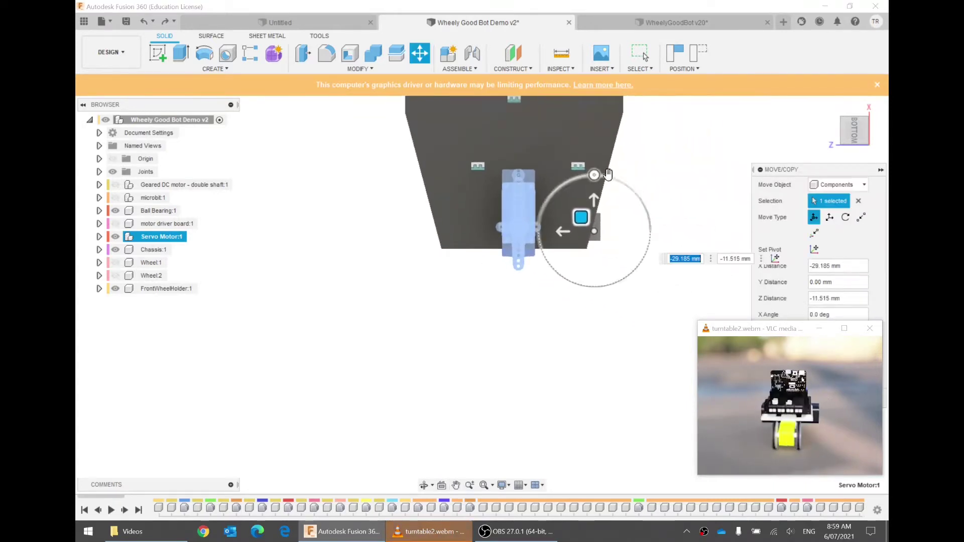
- Rotate the servo to lie across the chassis and shift it by about 23.4 mm in X and -28.6 mm in Z
drag(594, 175, 516, 170)
shift+middle_drag(540, 282, 546, 181)
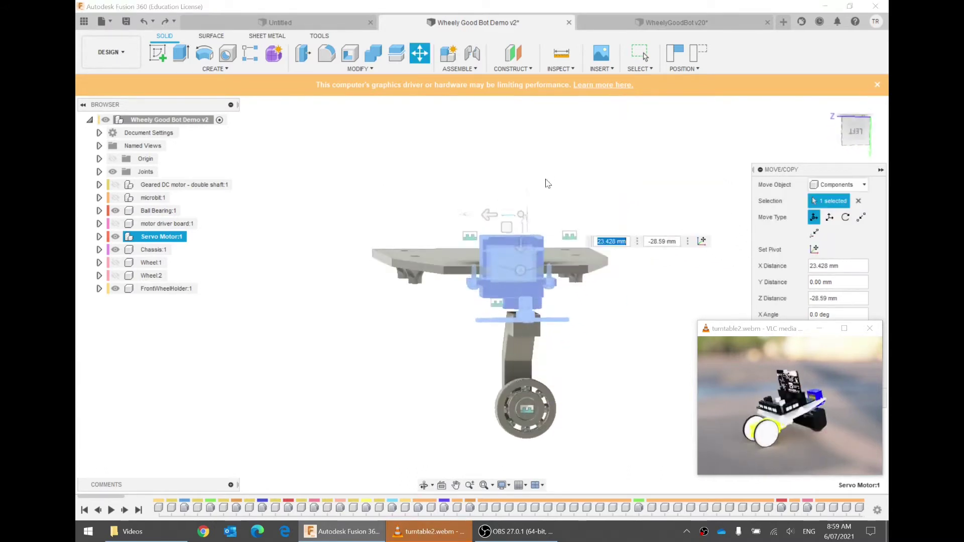
scroll(546, 182, up, 3)
- Shift the servo -2.00 mm in Y in the left view so its mounting ears meet the chassis plate
click(857, 128)
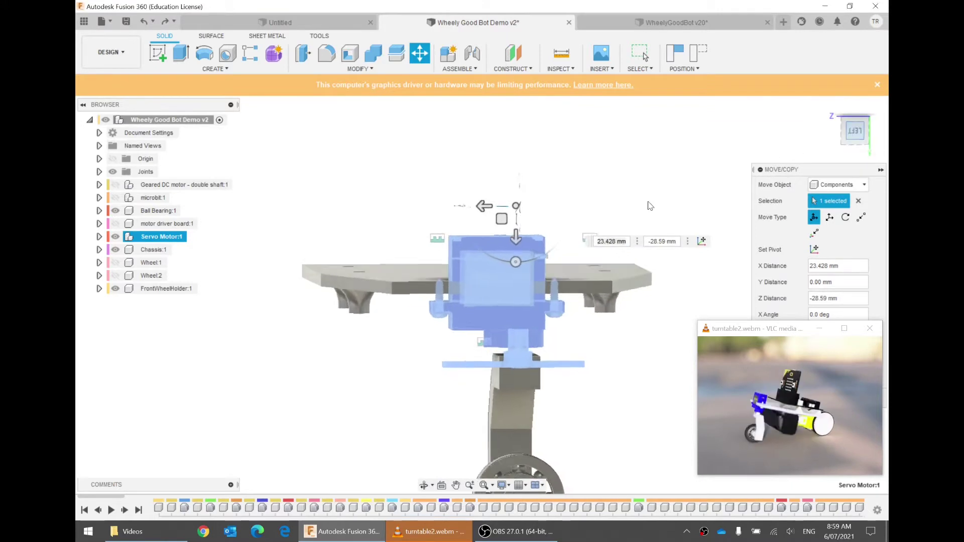
scroll(521, 290, up, 5)
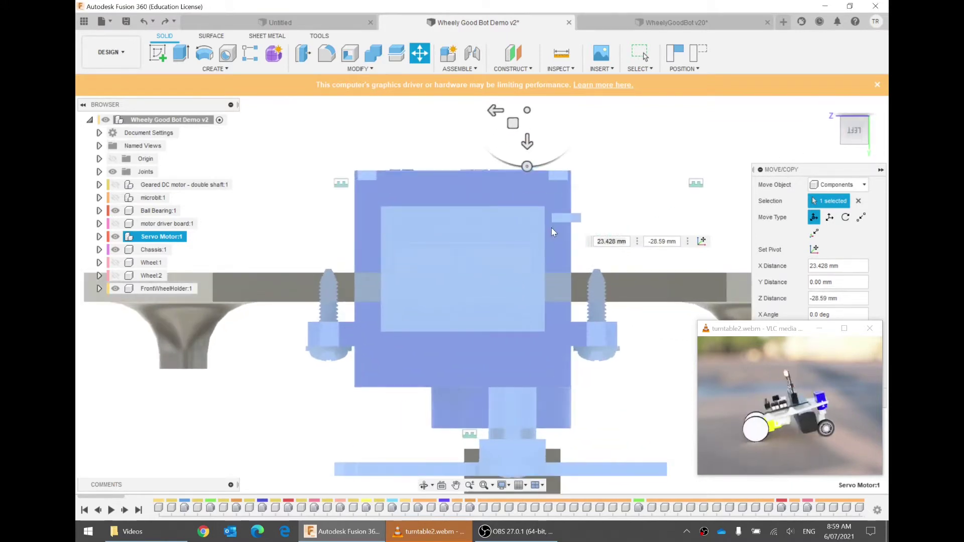
drag(525, 148, 522, 123)
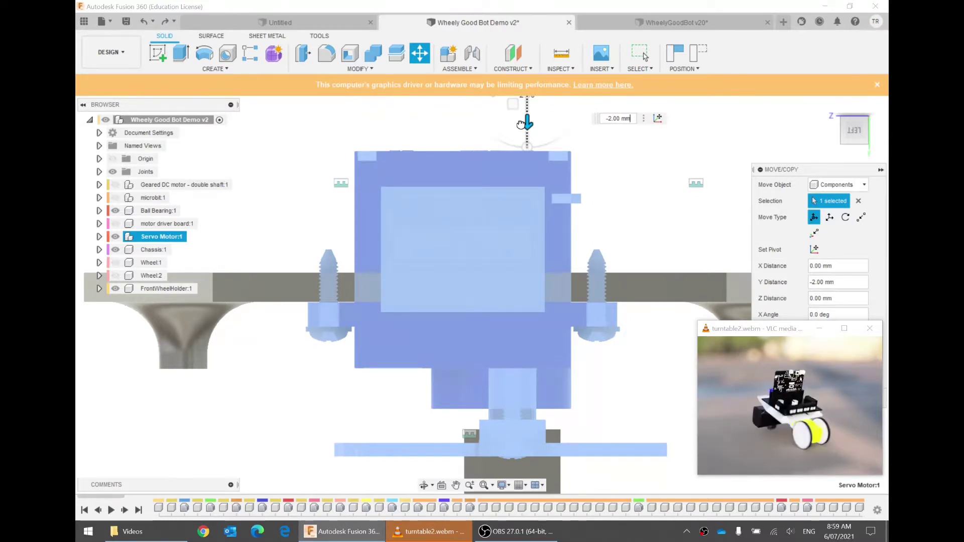
drag(521, 125, 521, 123)
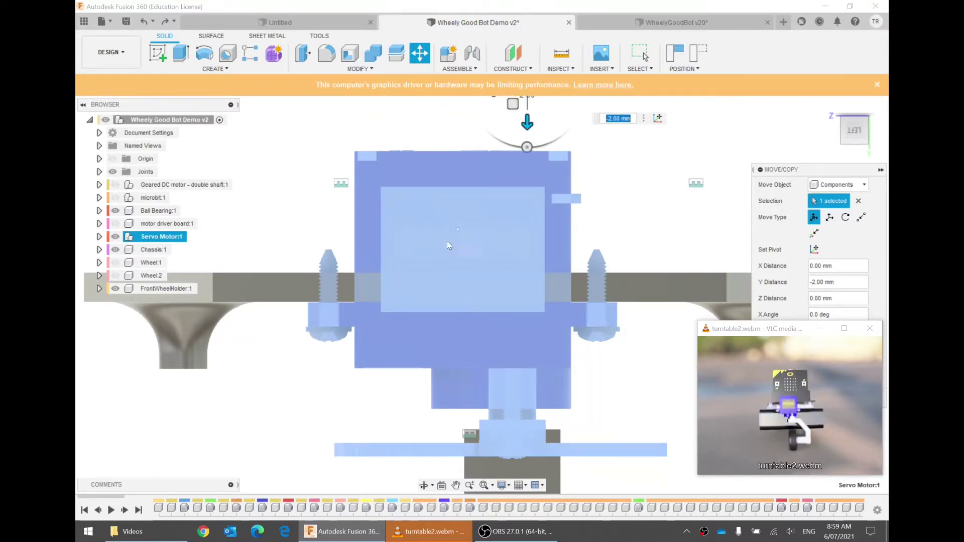
- Shift the servo 4.00 mm in X to centre it across the chassis width and complete the move
shift+middle_drag(400, 327, 441, 358)
drag(794, 169, 746, 98)
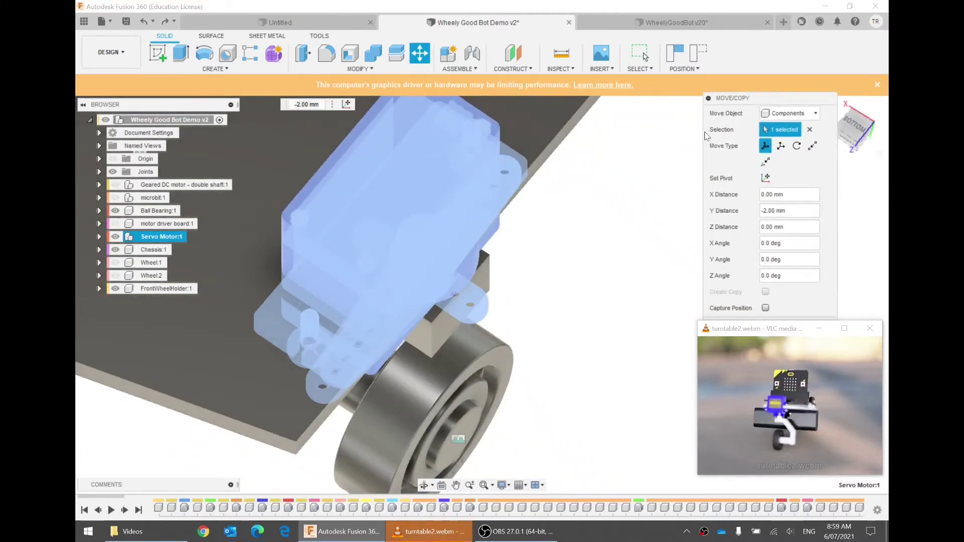
shift+middle_drag(495, 264, 451, 198)
scroll(482, 345, down, 4)
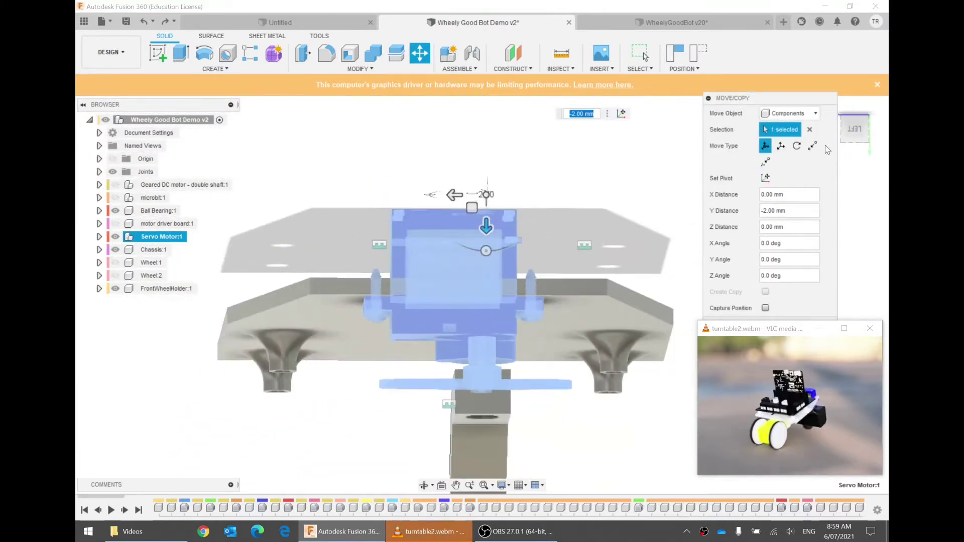
click(848, 130)
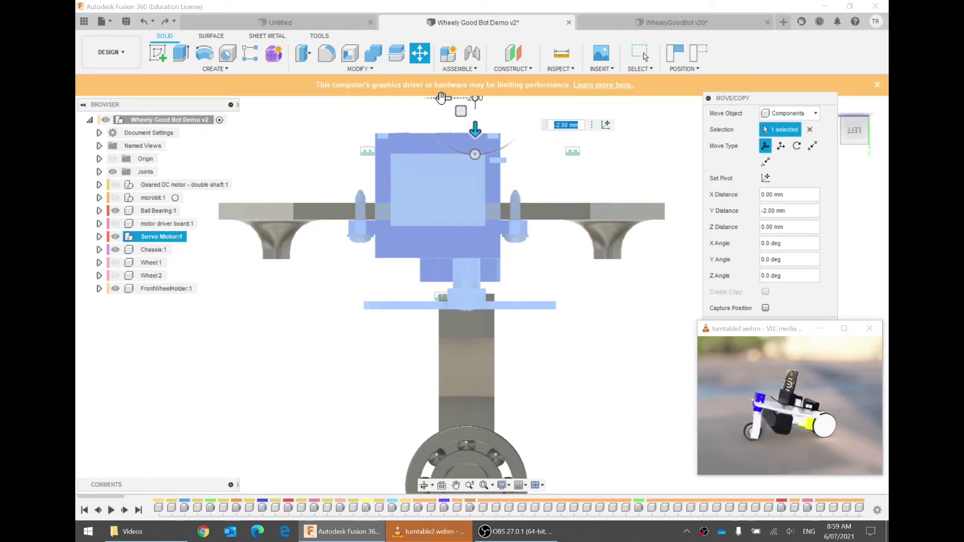
drag(441, 98, 417, 101)
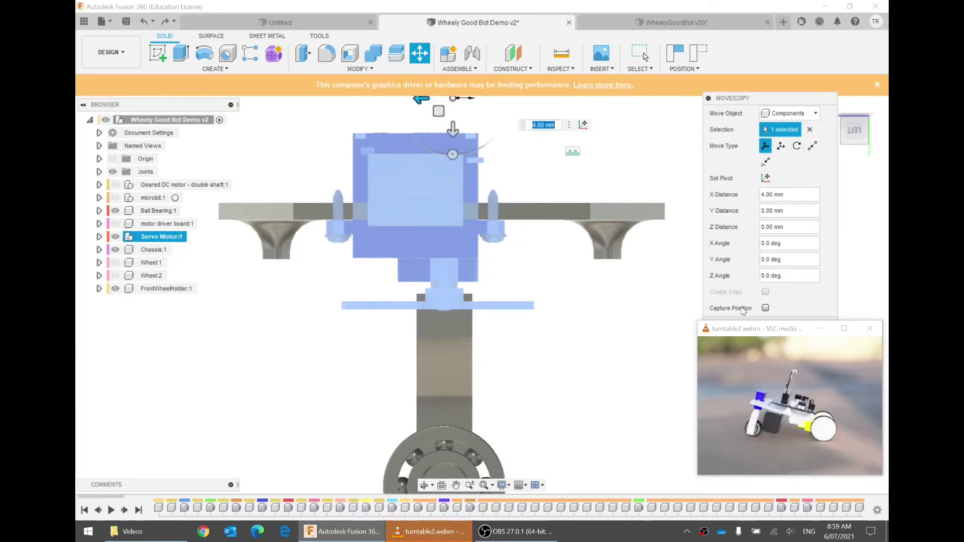
drag(745, 98, 656, 62)
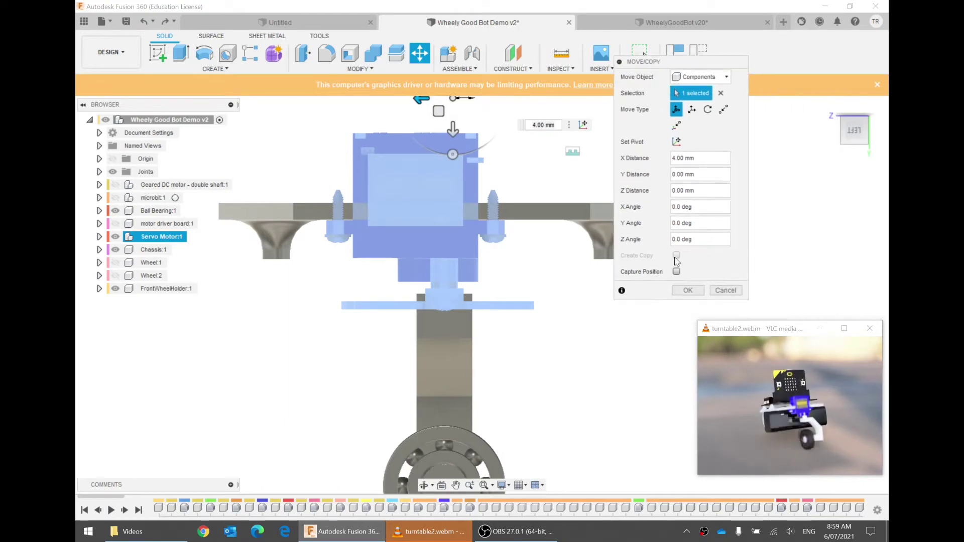
click(687, 294)
- Examine where the servo body and its two mounting screws pass through the chassis plate
shift+middle_drag(543, 318, 575, 342)
click(589, 342)
scroll(588, 342, down, 1)
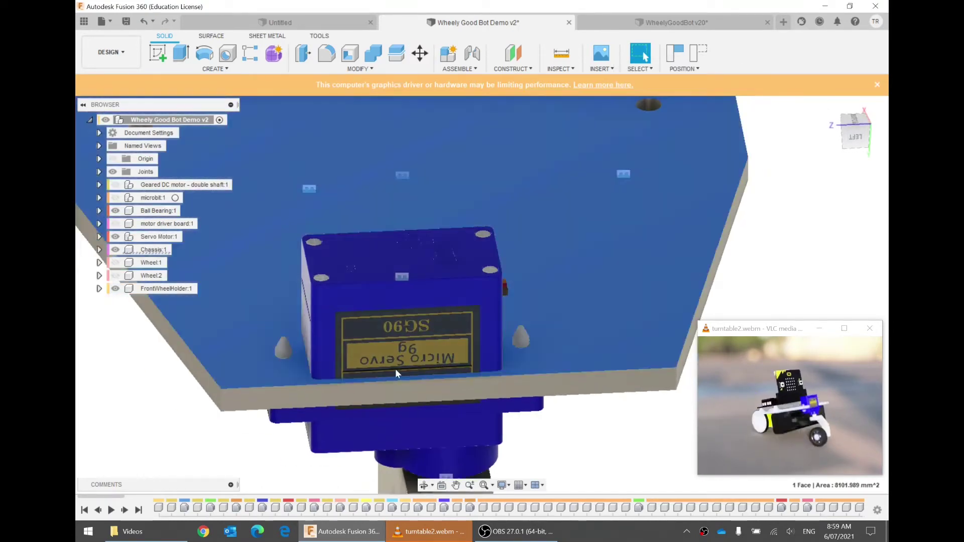
click(284, 356)
click(519, 343)
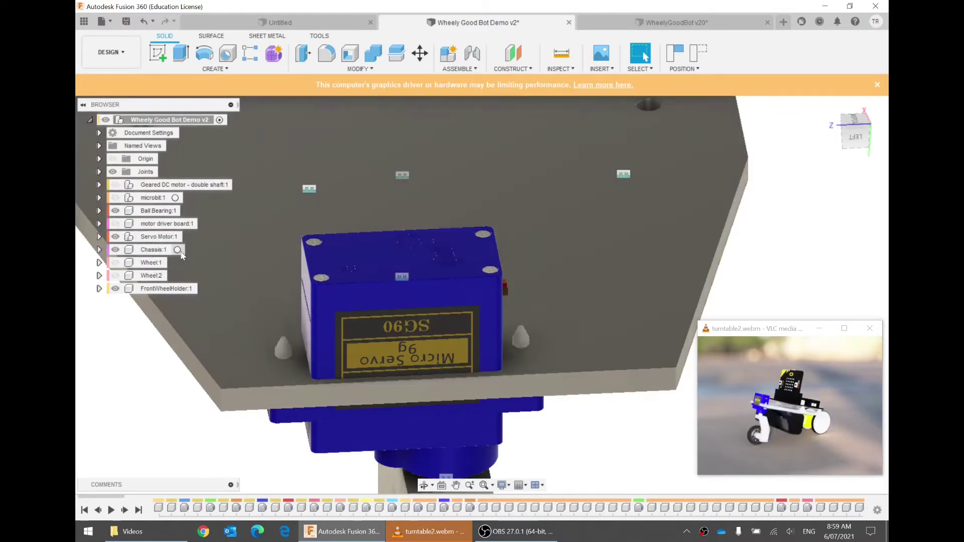
click(178, 249)
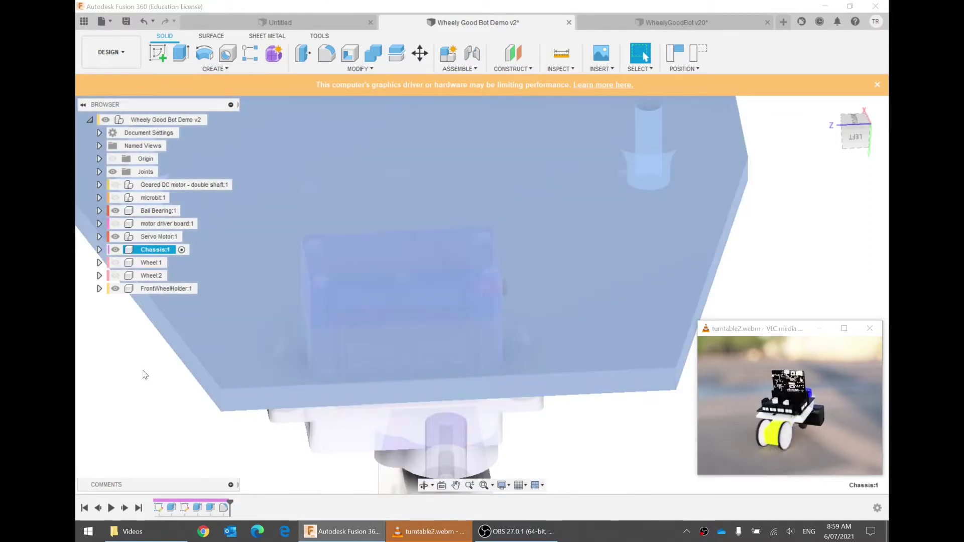
click(144, 373)
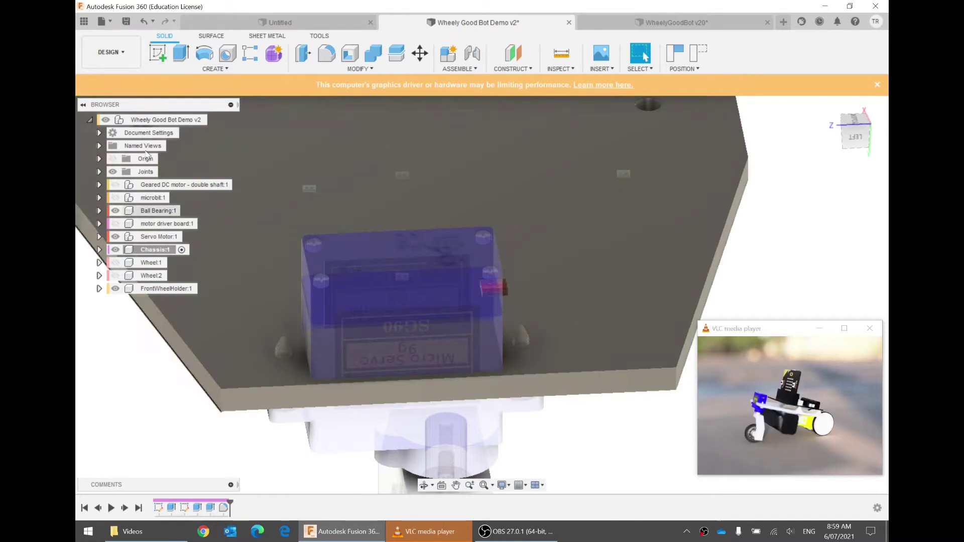
click(157, 52)
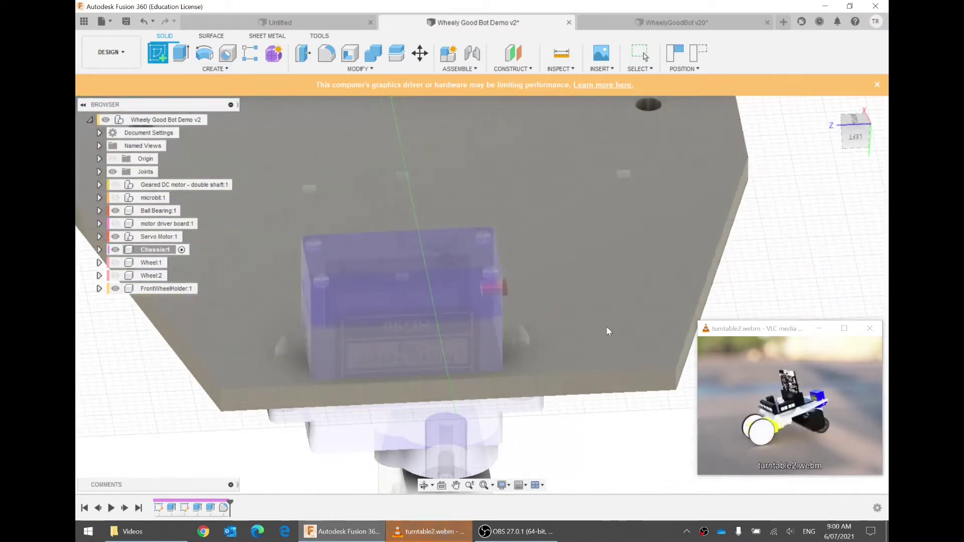
click(606, 327)
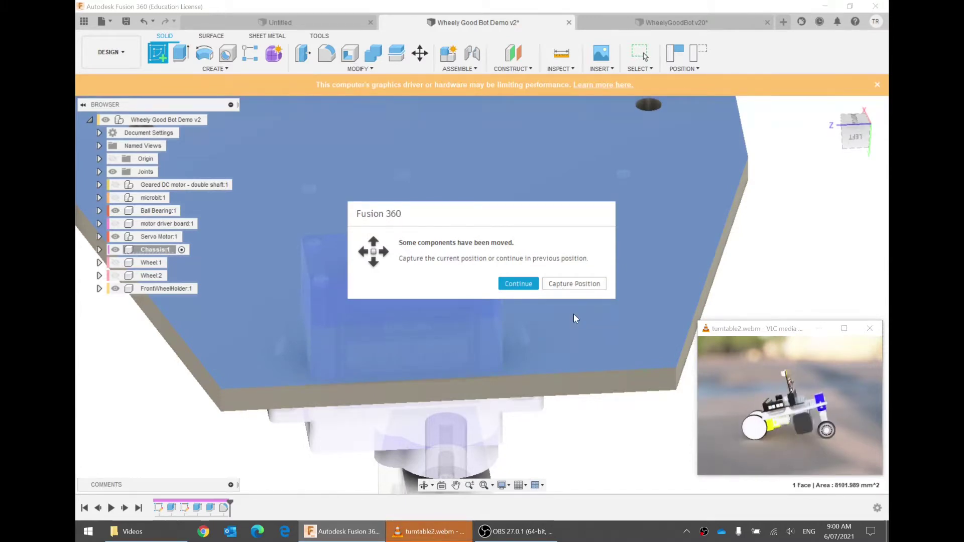
click(520, 284)
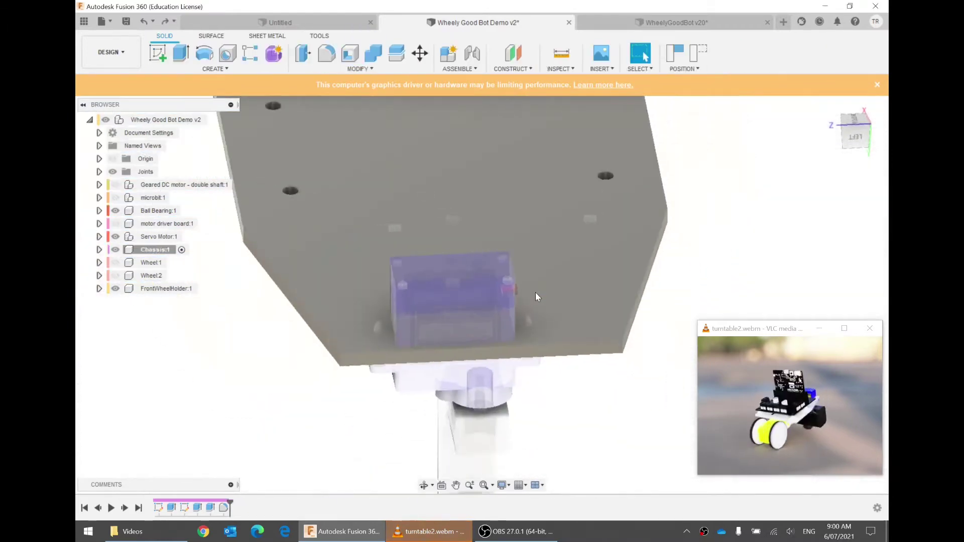
shift+middle_drag(535, 292, 581, 274)
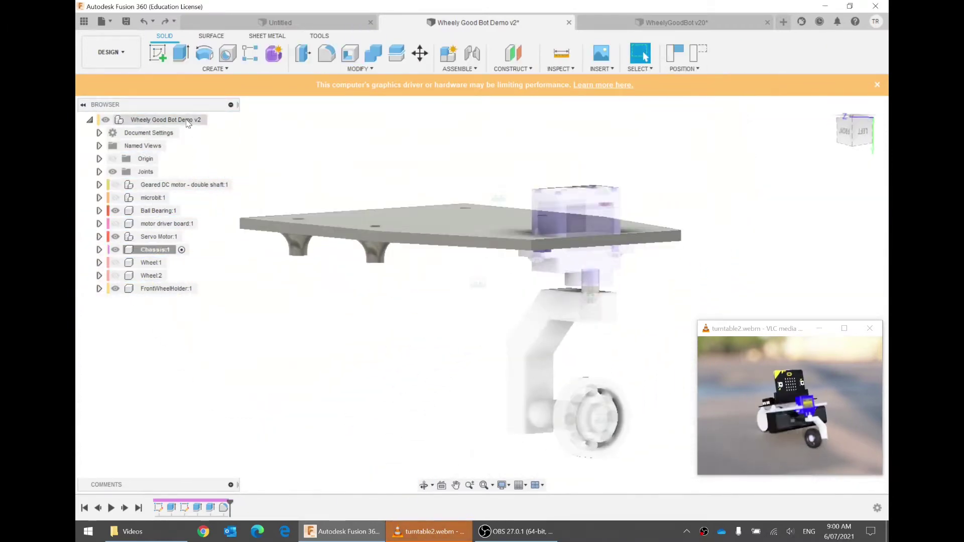
click(213, 121)
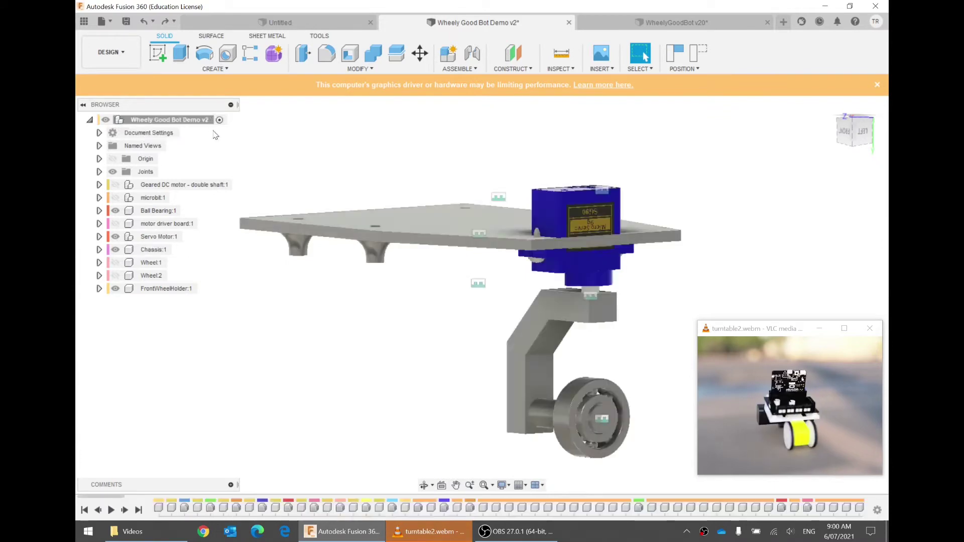
- Show all components of the robot and check the servo's orientation against the micro:bit, driver board and wheels
right_click(157, 122)
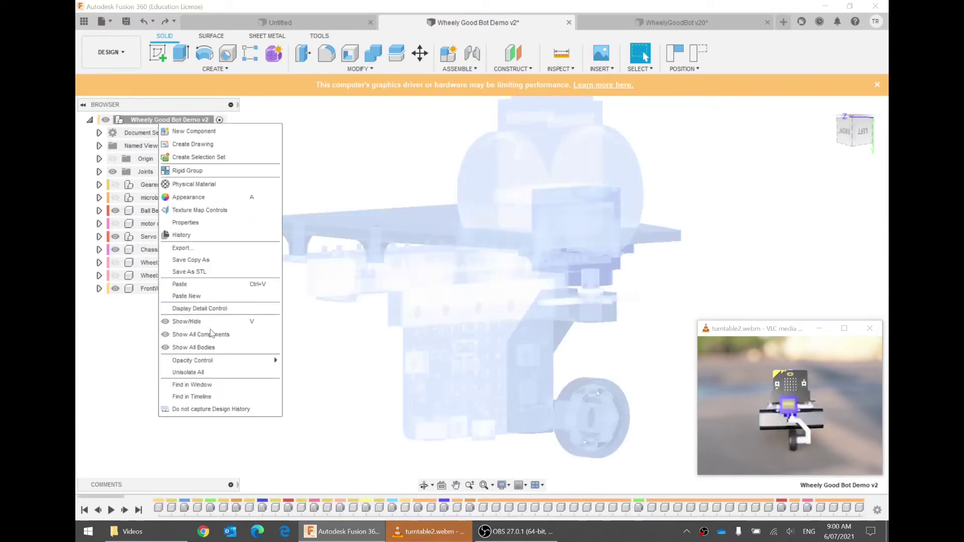
click(212, 375)
shift+middle_drag(262, 335, 444, 163)
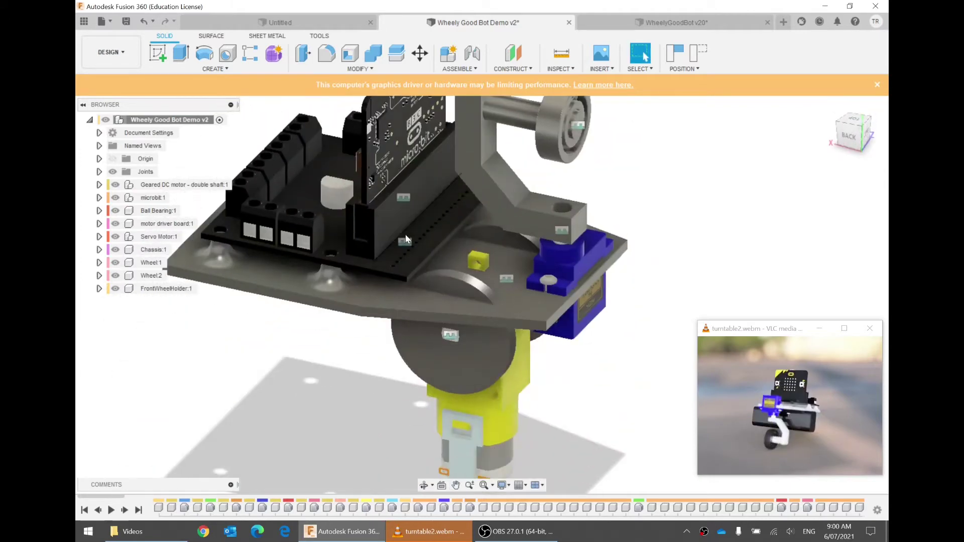
scroll(406, 234, down, 1)
shift+middle_drag(406, 234, 413, 209)
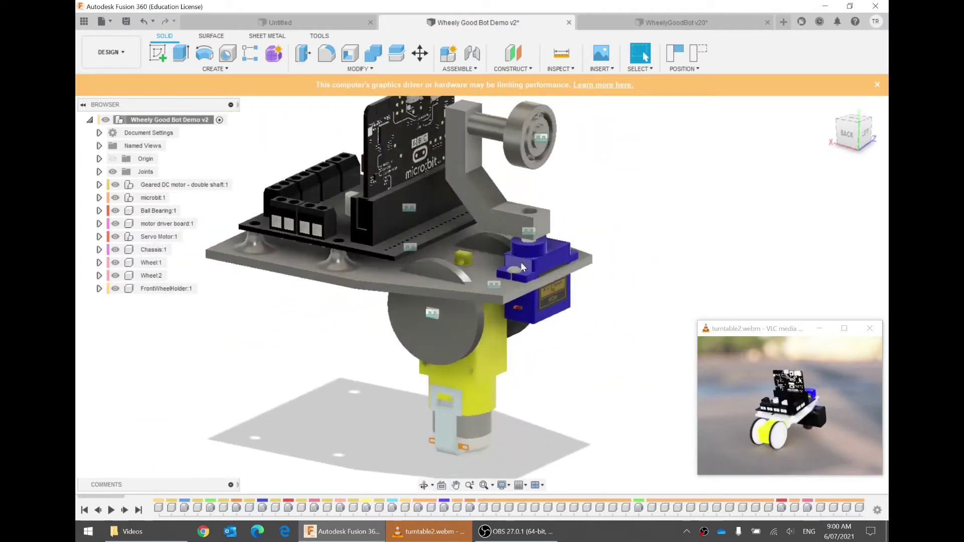
- Rotate the Servo Motor component 180 degrees about Z so the front wheel hangs below the chassis
click(420, 53)
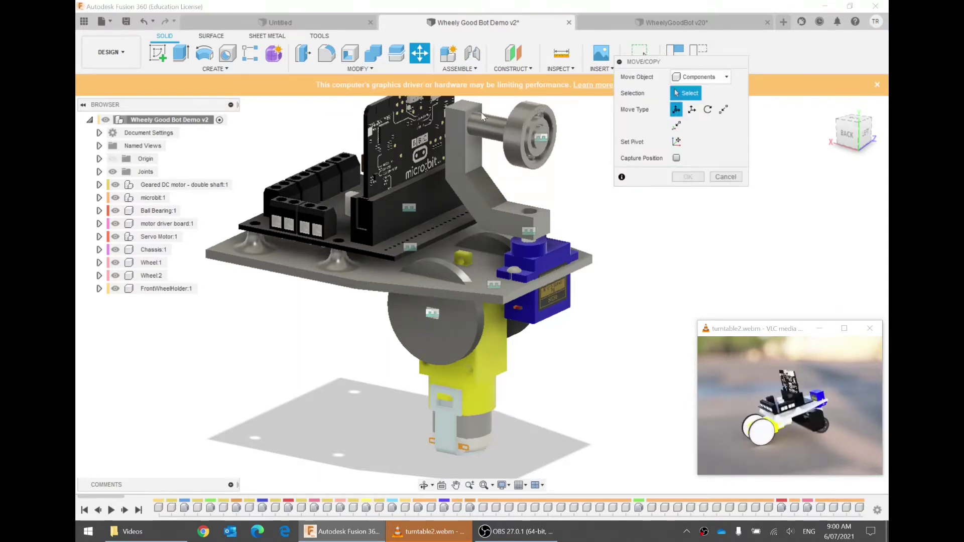
click(170, 238)
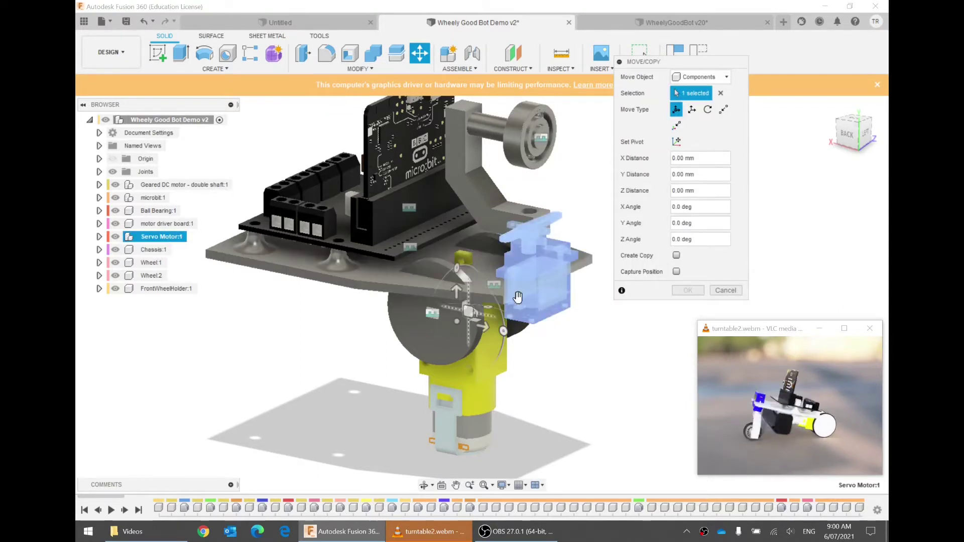
click(866, 135)
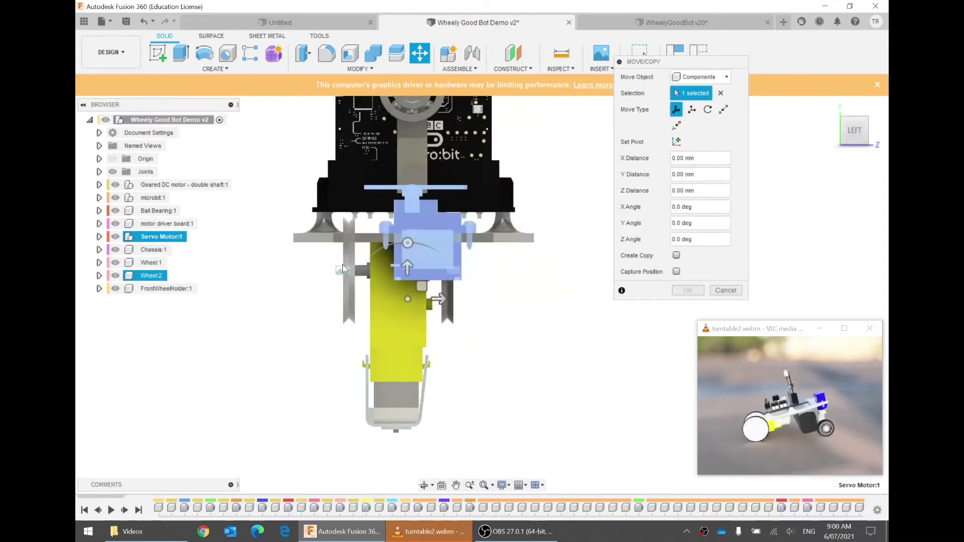
drag(401, 243, 416, 402)
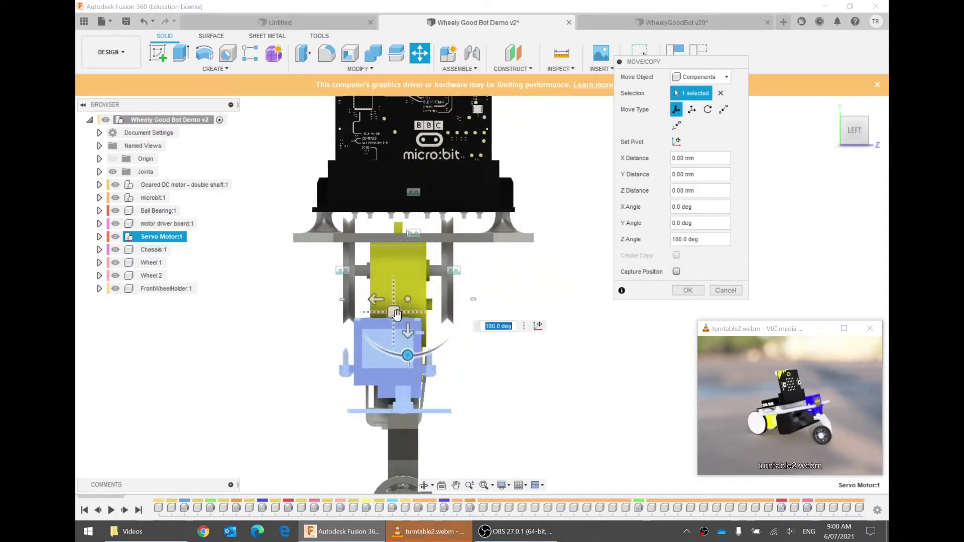
- Move the Servo Motor about -4.49 mm in X and -40.52 mm in Y up to the chassis, with the geared DC motor hidden
drag(396, 314, 421, 193)
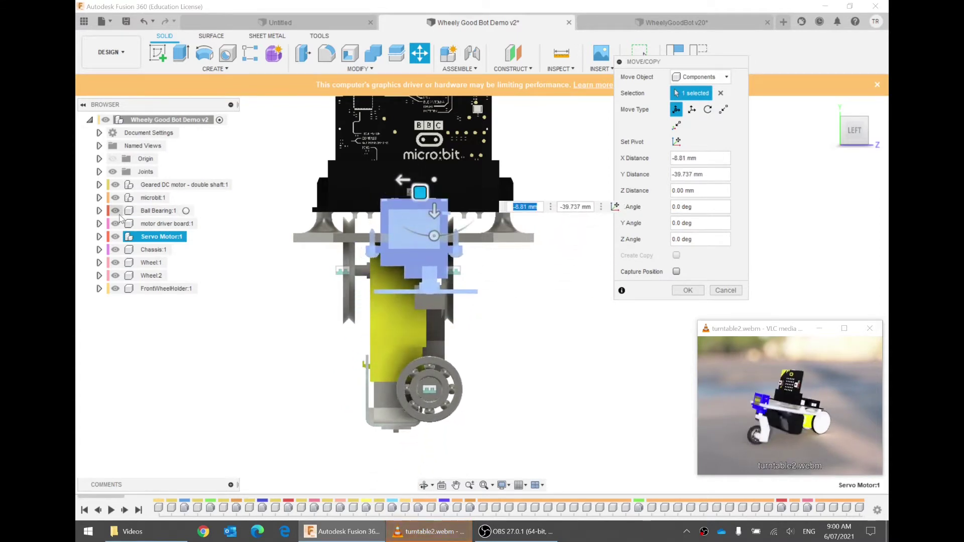
click(115, 184)
scroll(426, 246, up, 3)
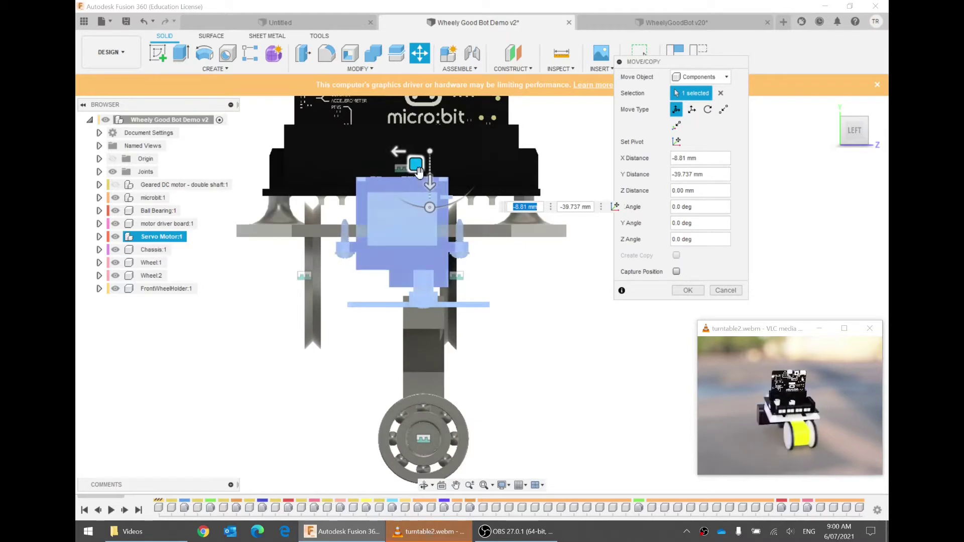
drag(418, 172, 398, 161)
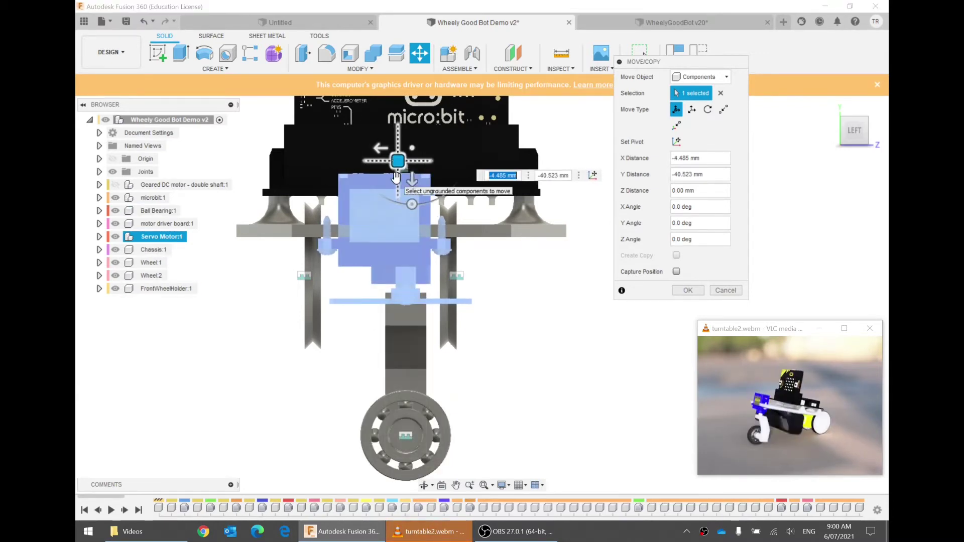
click(683, 290)
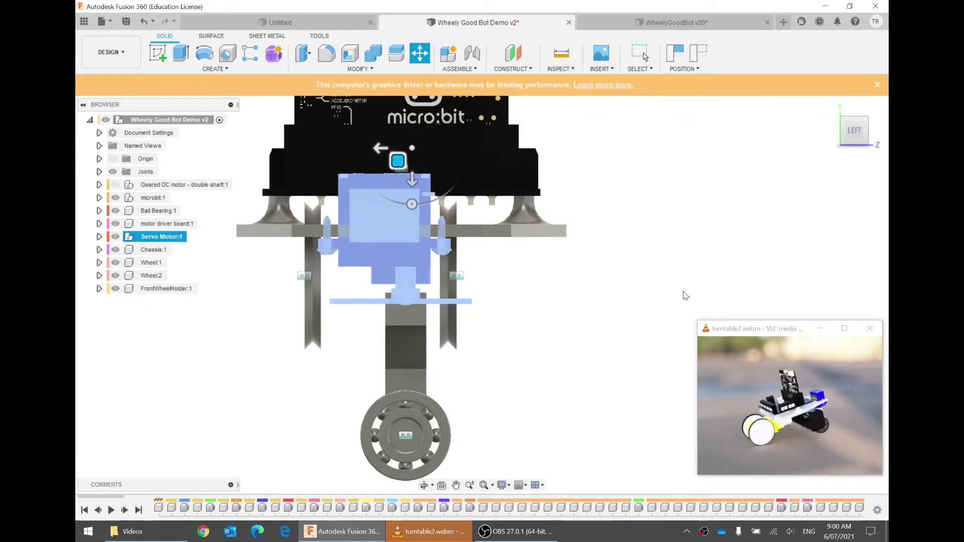
- Activate the Chassis component and start a sketch on its upper face, capturing the moved components' current position
shift+middle_drag(482, 346, 393, 335)
scroll(330, 257, up, 4)
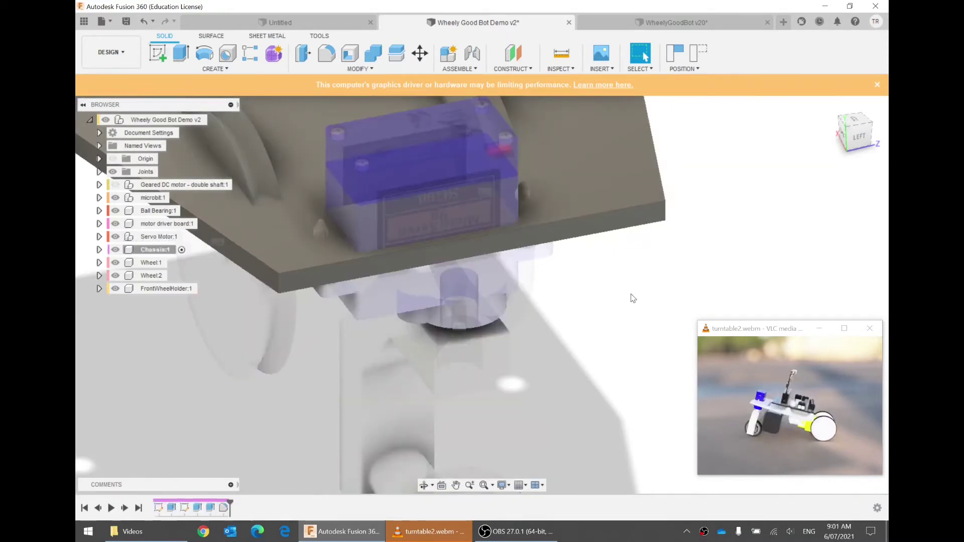
click(151, 249)
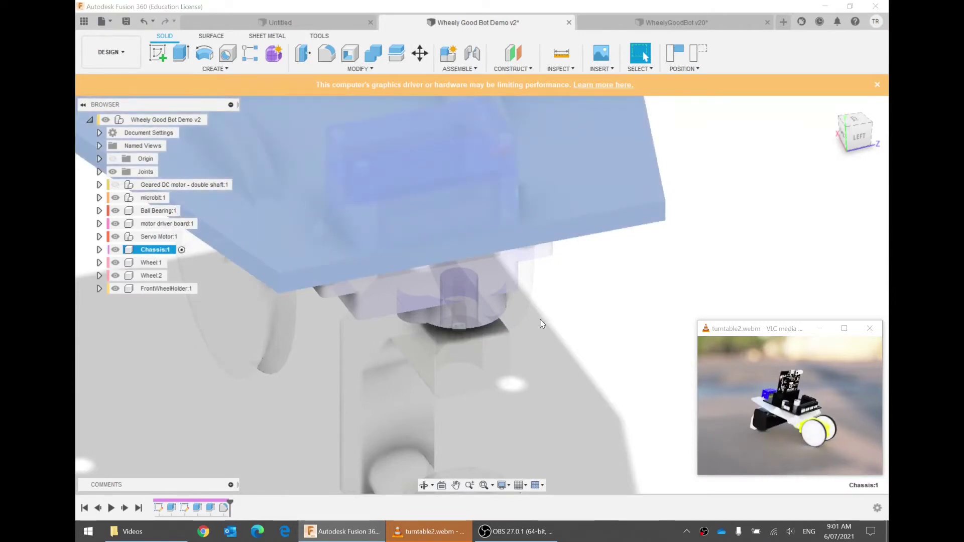
click(649, 315)
scroll(649, 315, down, 3)
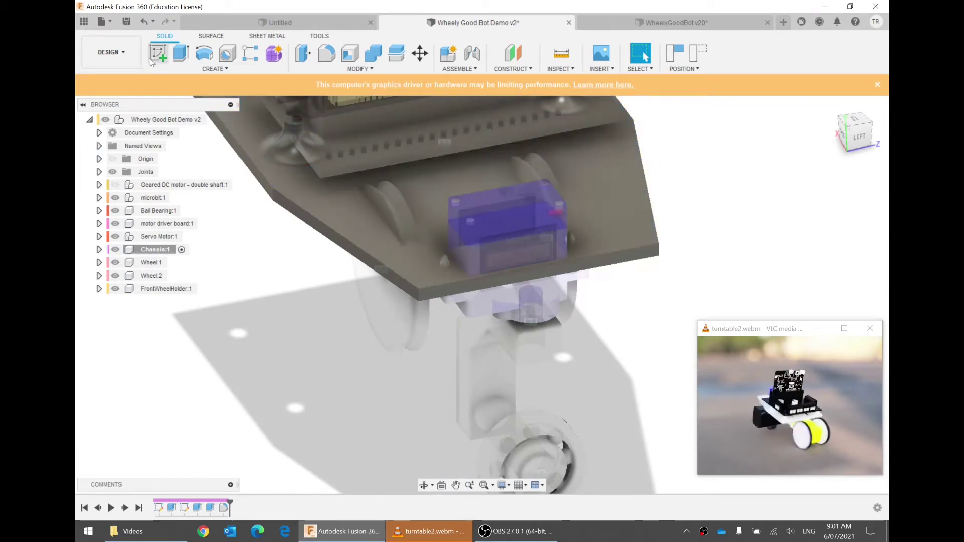
click(151, 54)
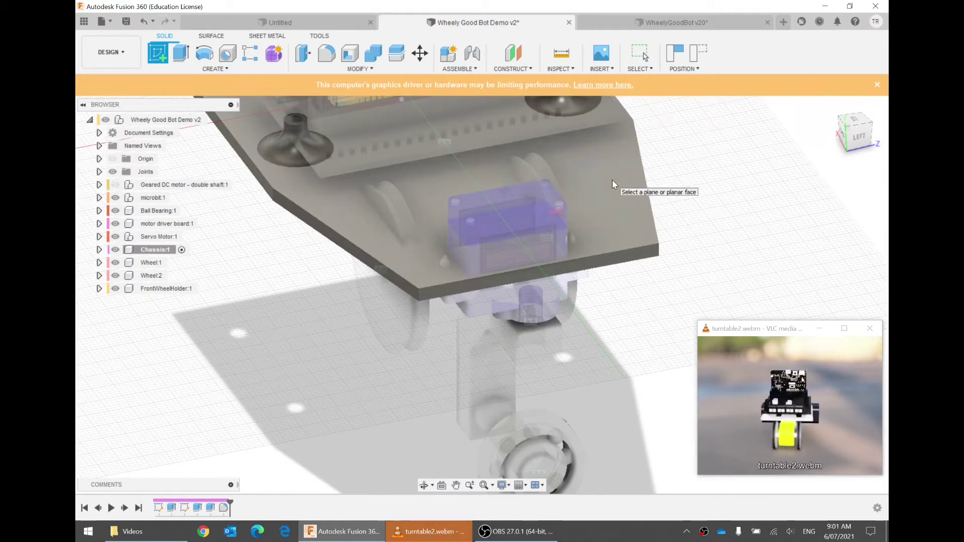
click(614, 204)
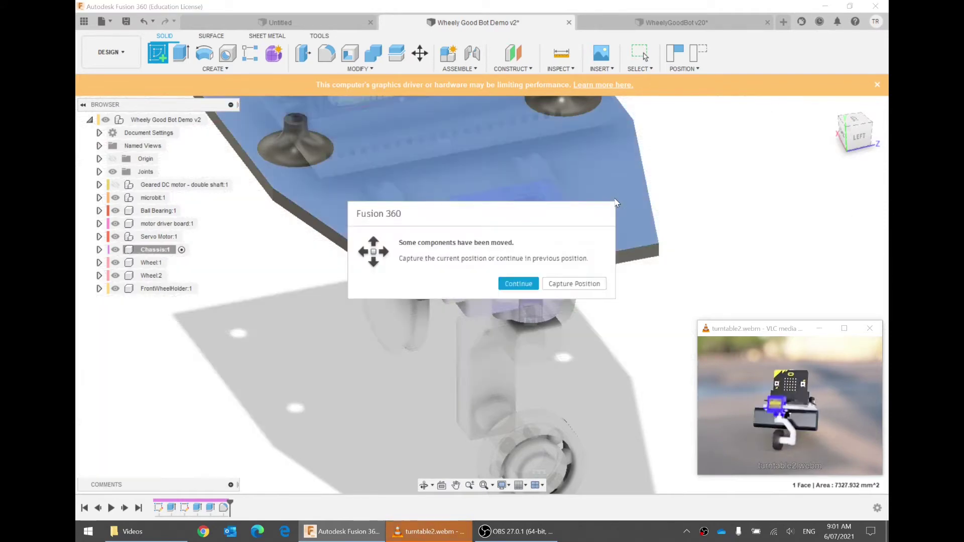
click(565, 284)
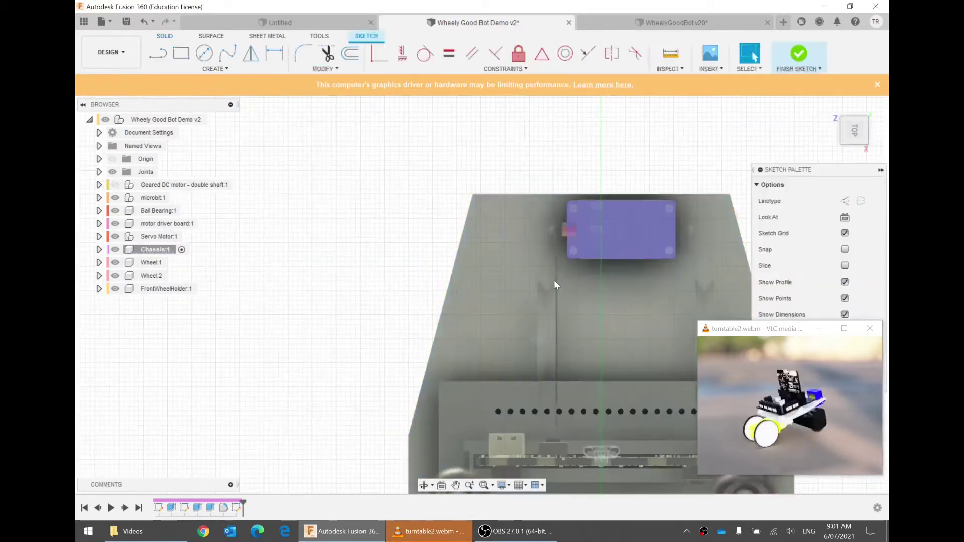
- Sketch a 1.5 mm diameter circle centred on the servo mounting screw beside the cable connector
middle_drag(585, 290, 489, 259)
scroll(523, 205, up, 5)
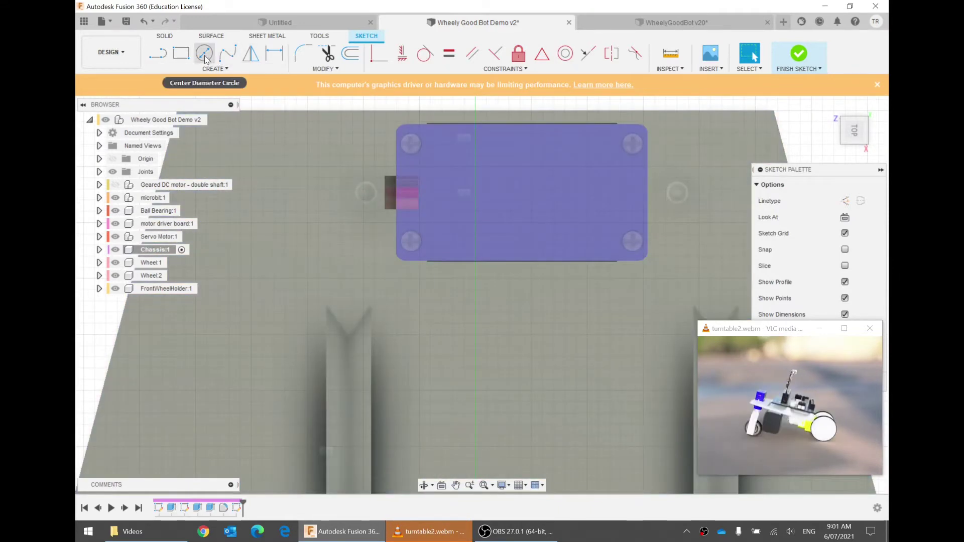
click(206, 62)
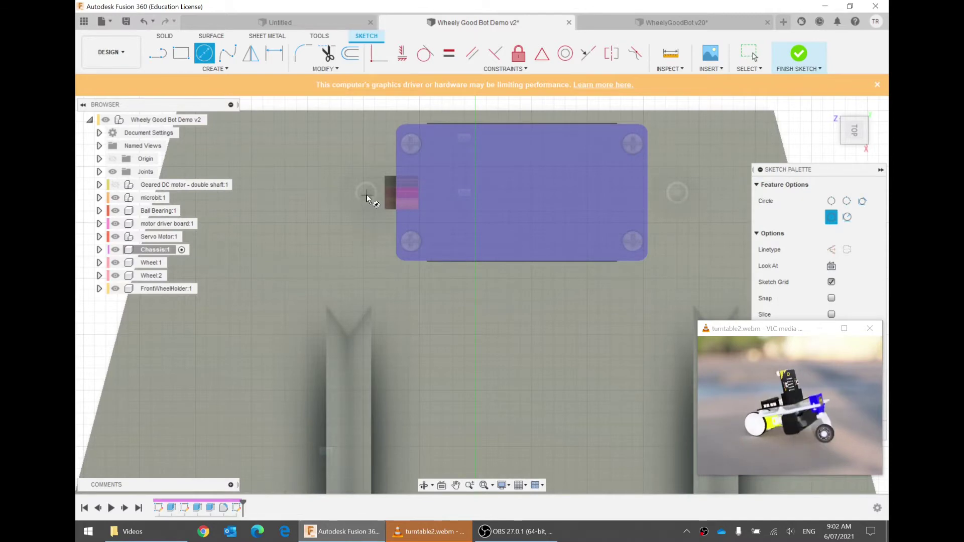
scroll(367, 197, up, 6)
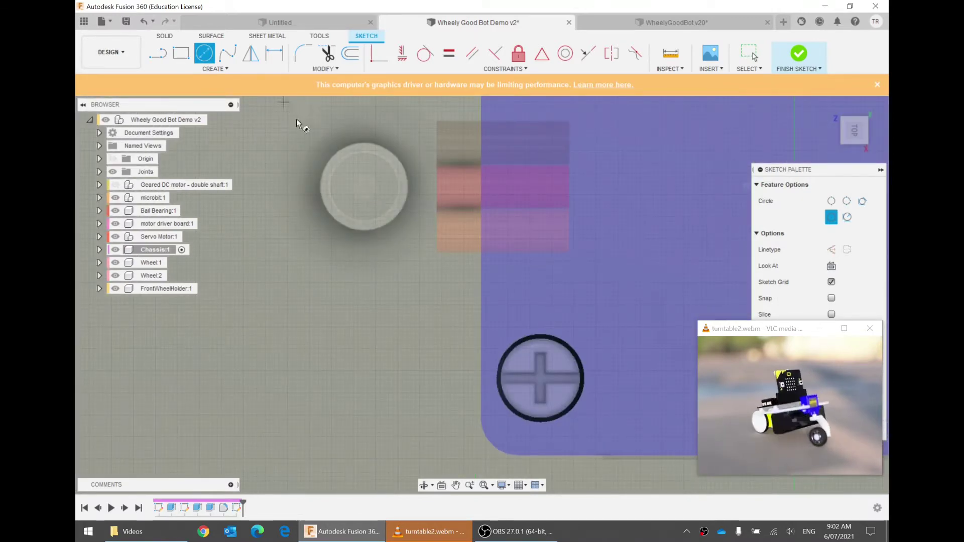
scroll(364, 197, up, 3)
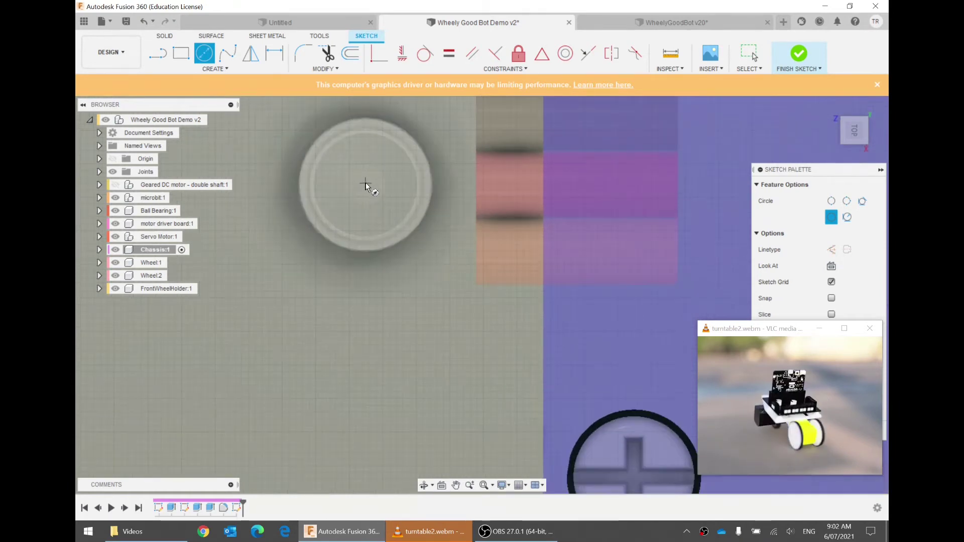
scroll(366, 186, up, 4)
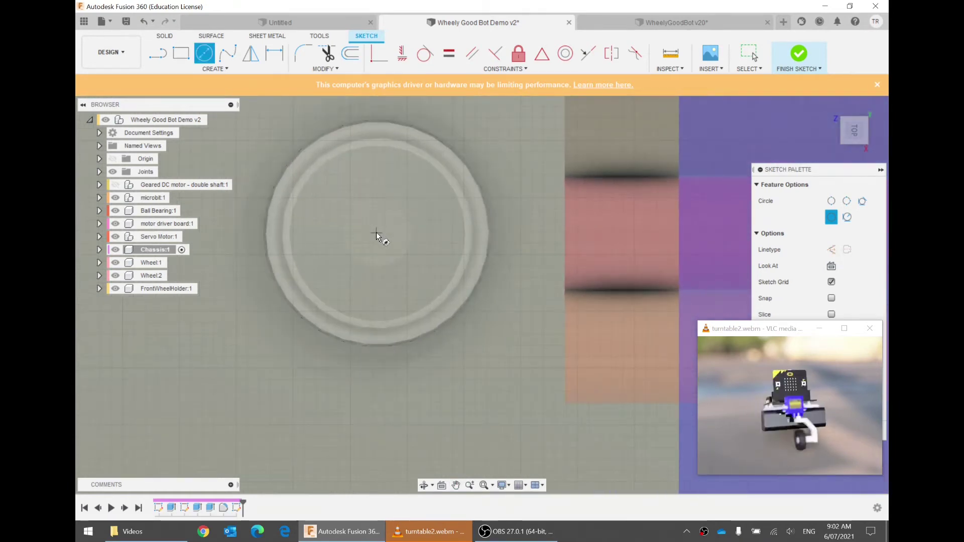
click(377, 233)
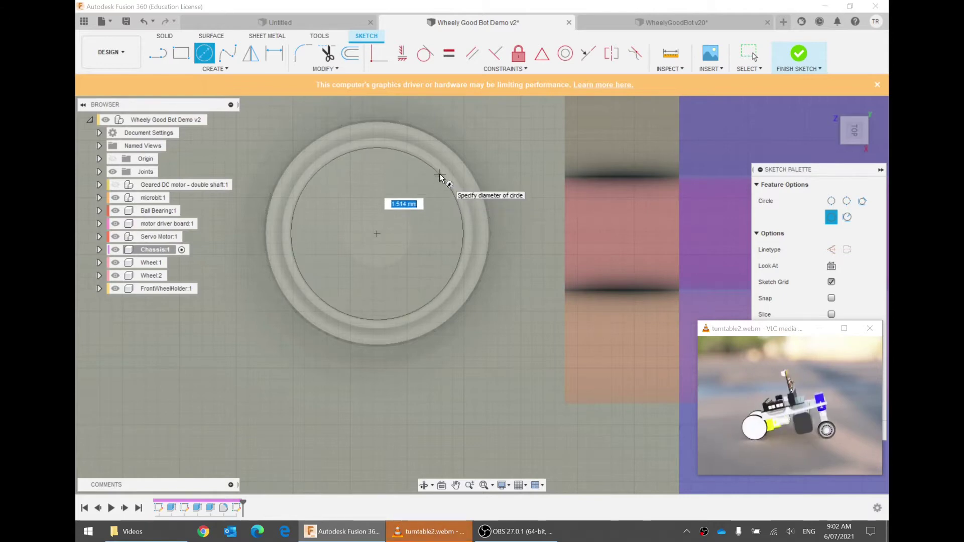
text(.5)
key(Return)
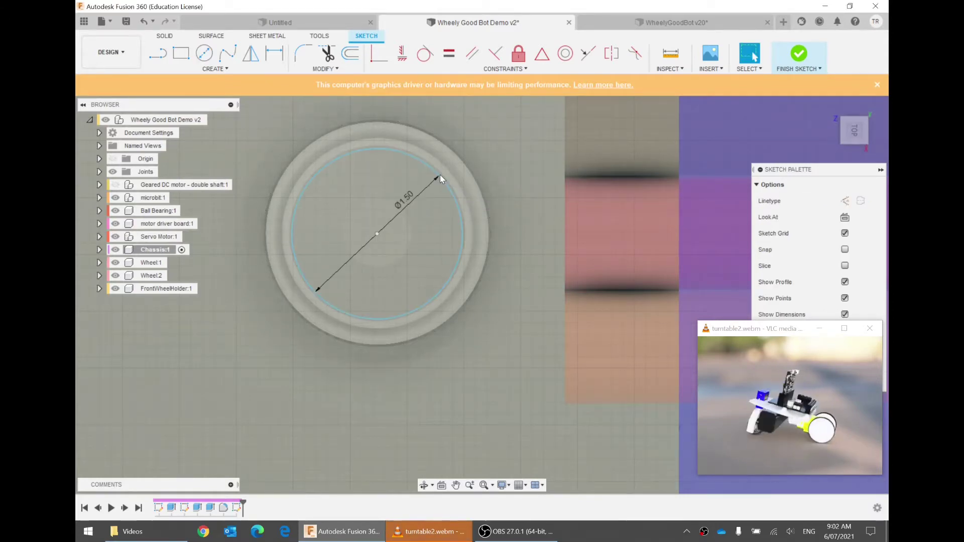
- In the WheelyGoodBot v20 reference design, hide BackWheelHolder, show the Chassis and measure a servo screw hole's diameter
click(636, 25)
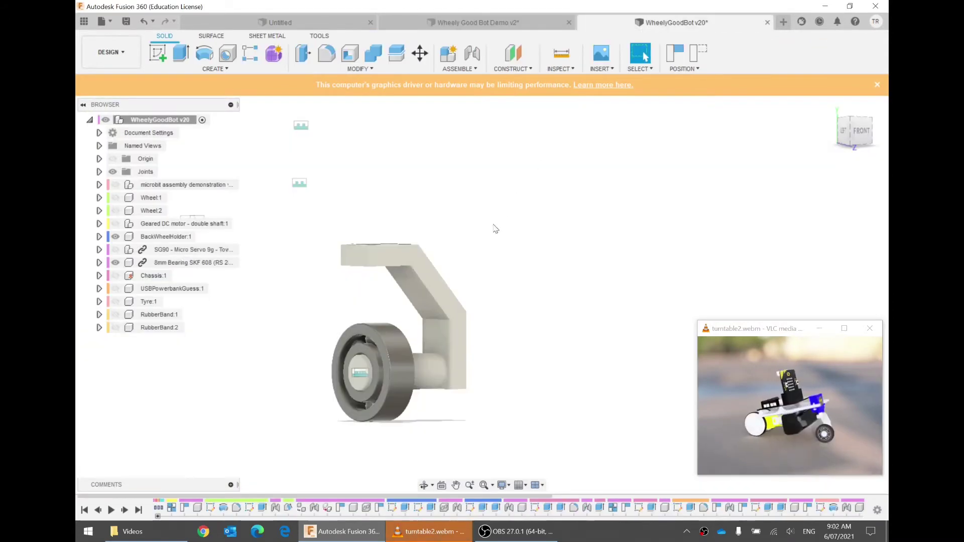
click(116, 237)
click(116, 276)
middle_drag(343, 225, 459, 338)
scroll(456, 301, down, 3)
scroll(459, 338, up, 6)
key(i)
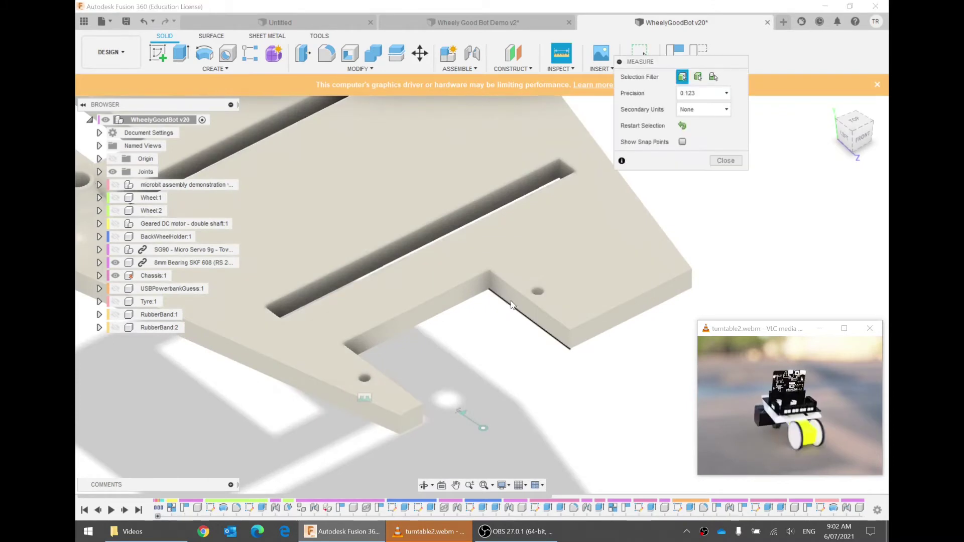
click(538, 292)
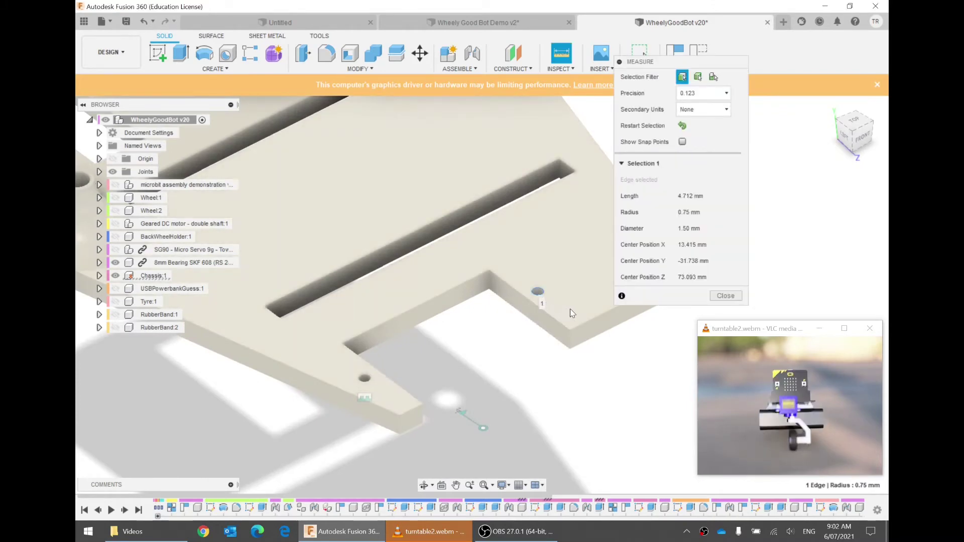
click(731, 298)
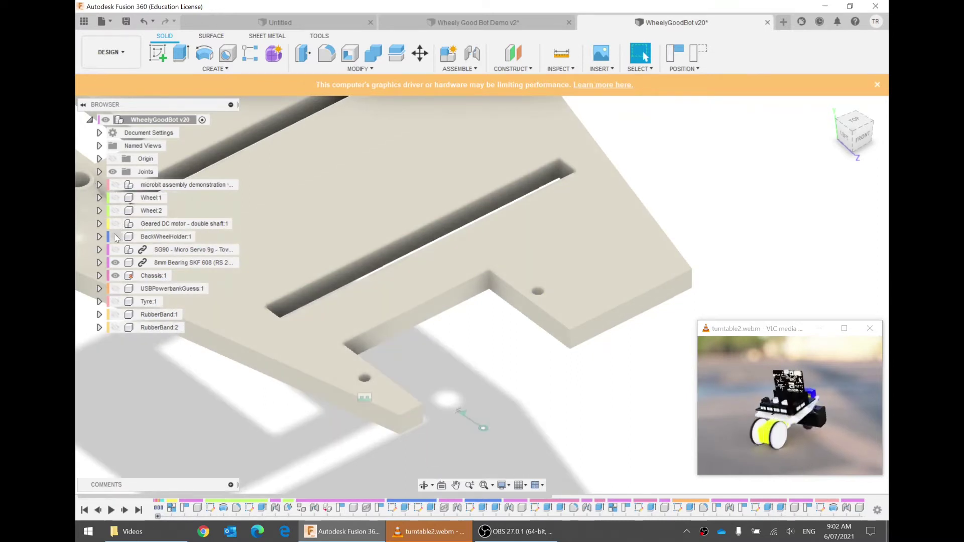
- Show the SG90 servo in the reference design and examine how its mounting screw passes through the chassis hole
click(115, 250)
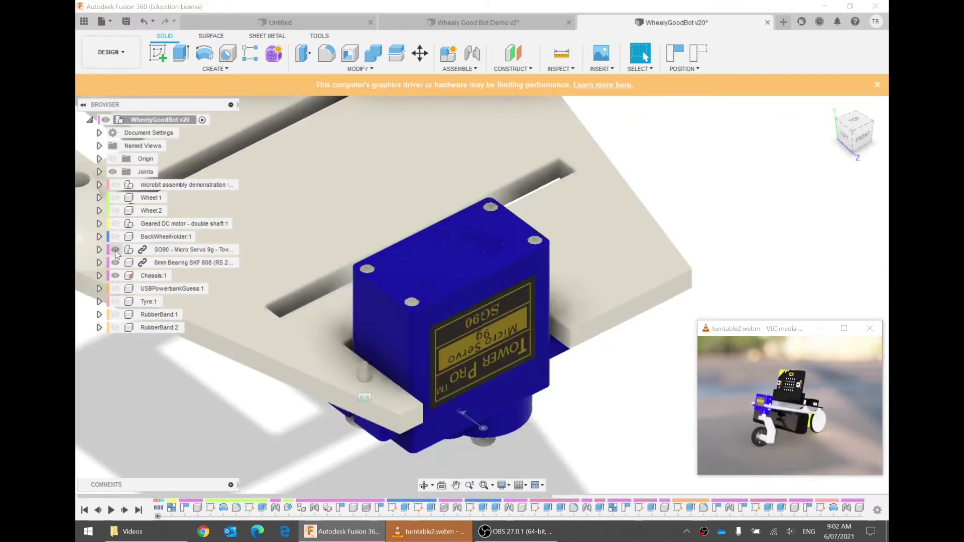
mouse_move(359, 394)
shift+middle_down()
mouse_move(362, 358)
mouse_move(370, 383)
shift+middle_up()
scroll(358, 392, up, 3)
scroll(393, 391, down, 2)
scroll(371, 387, up, 2)
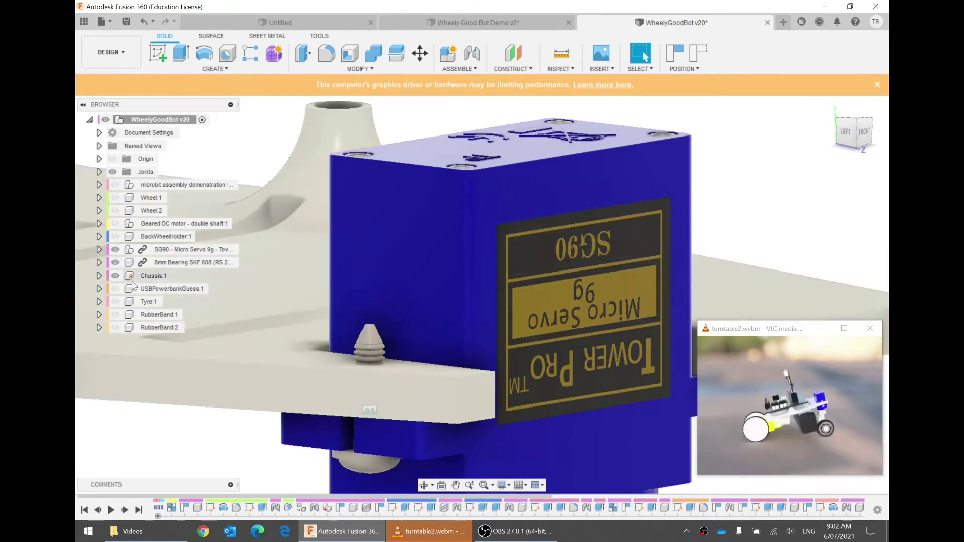
click(115, 276)
click(116, 277)
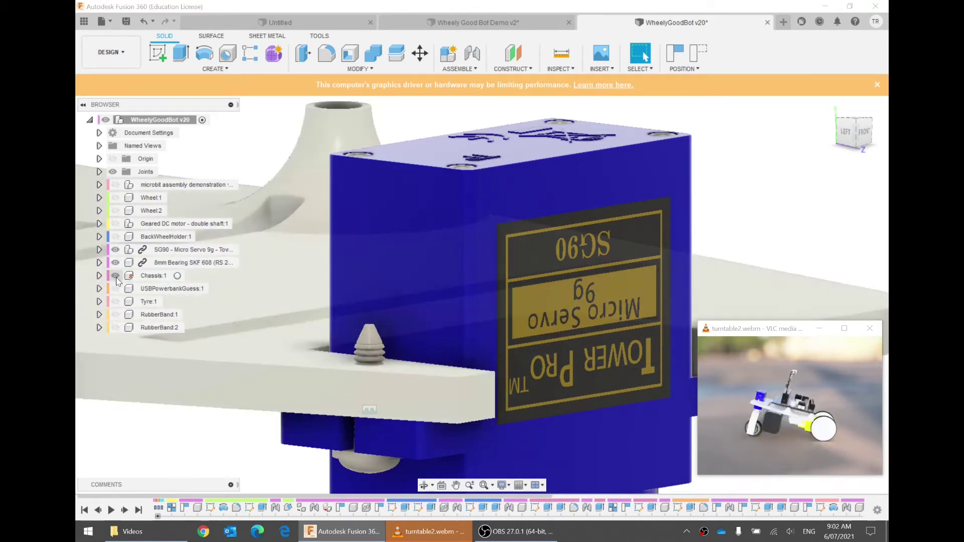
scroll(372, 362, up, 3)
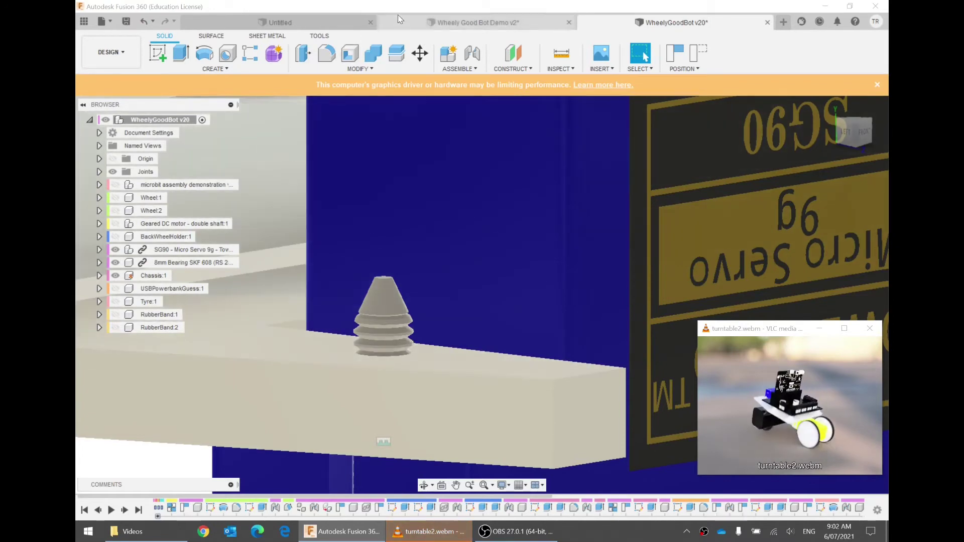
- Return to Wheely Good Bot Demo v2 and sketch a 1.5 mm diameter circle centred on the servo's other mounting screw
click(407, 22)
scroll(403, 220, down, 3)
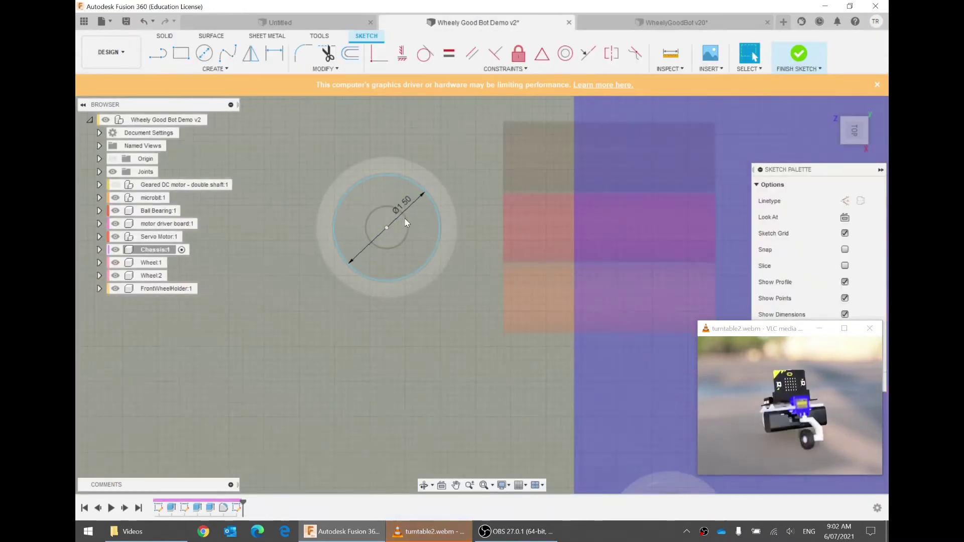
scroll(600, 234, down, 2)
middle_drag(552, 240, 406, 242)
scroll(618, 230, up, 5)
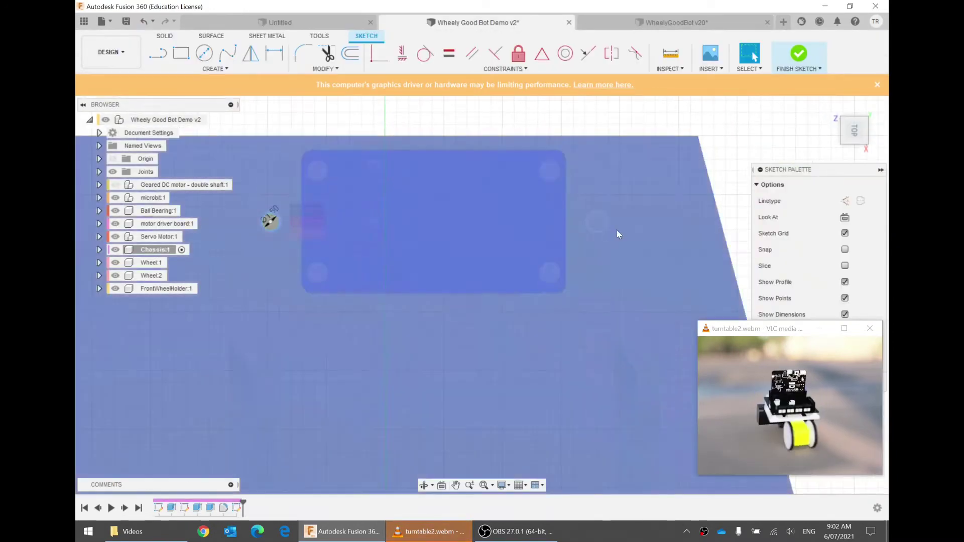
click(204, 54)
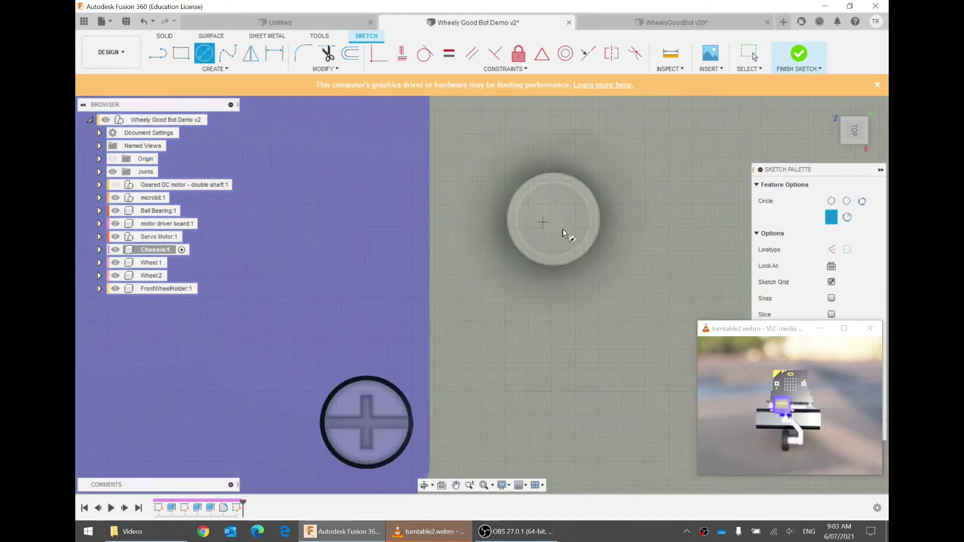
scroll(567, 221, up, 6)
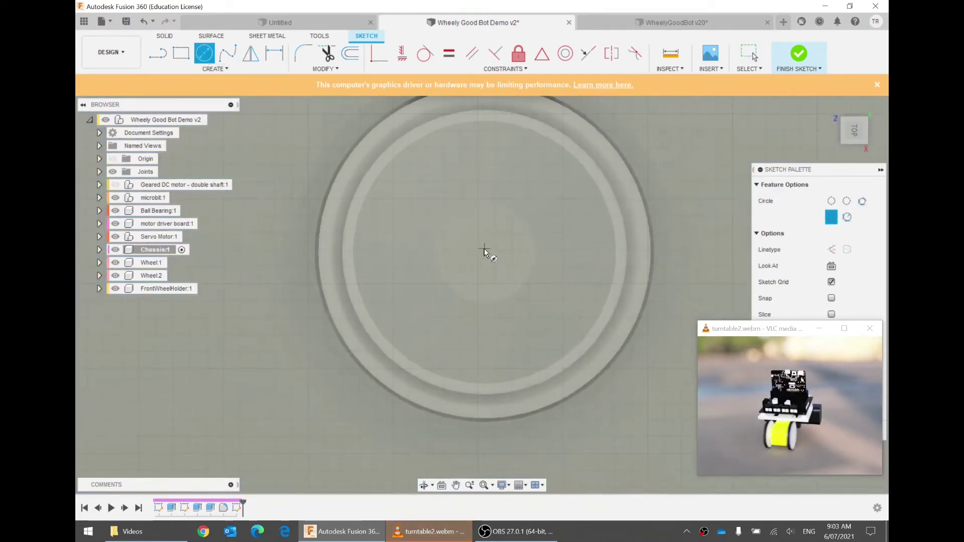
click(484, 249)
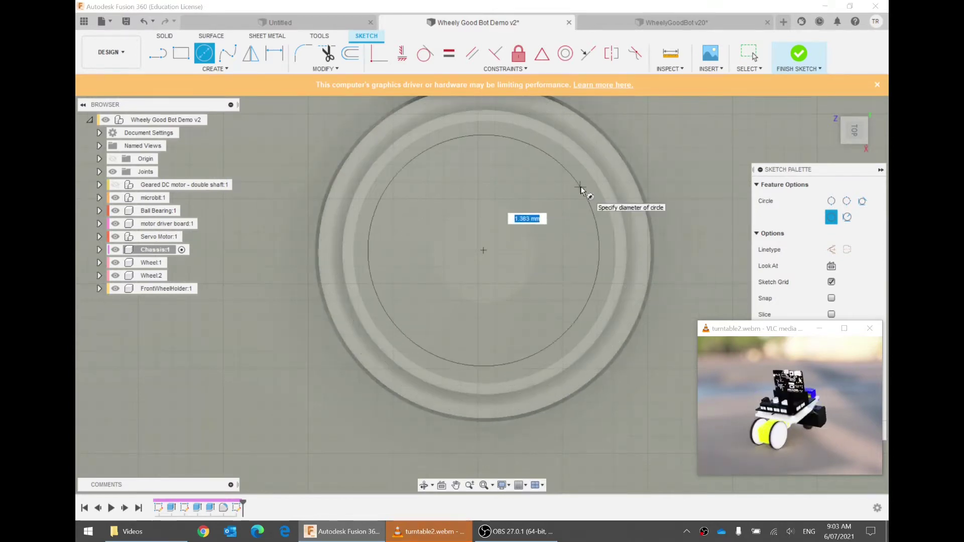
text(1.5)
key(Tab)
key(Return)
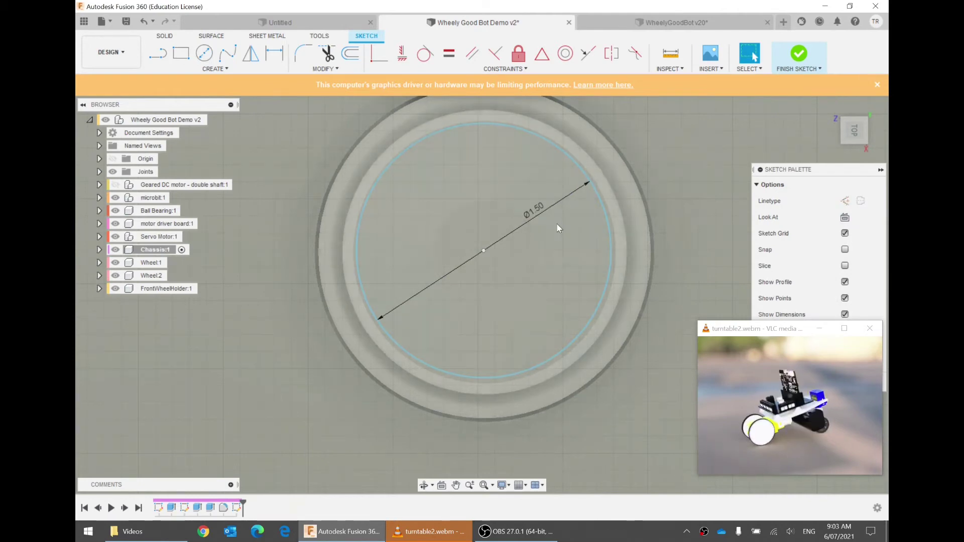
- Sketch a rectangle about 24.4 by 15.8 mm around the servo body, extending past the chassis's front edge between the screw circles
scroll(519, 331, down, 2)
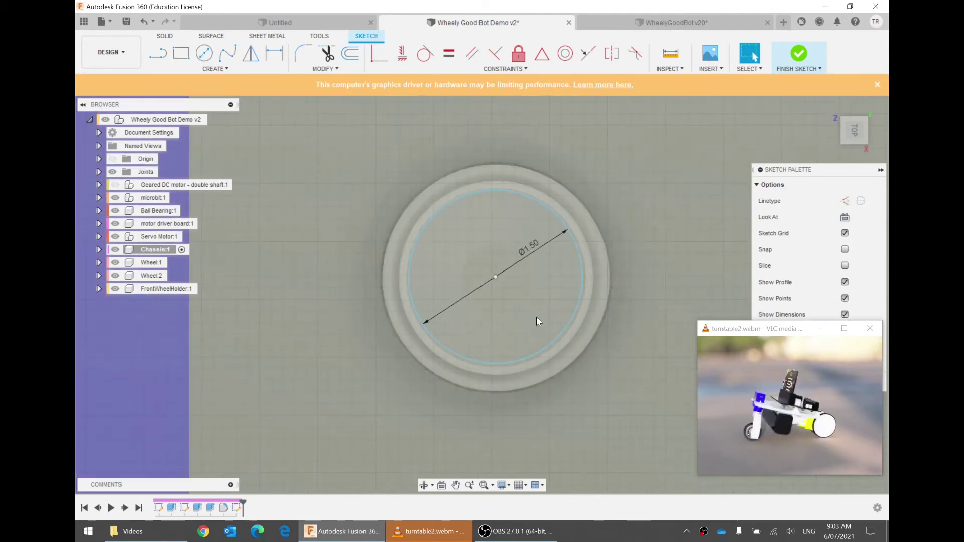
mouse_move(536, 317)
shift+middle_down()
mouse_move(534, 289)
mouse_move(528, 305)
mouse_move(495, 322)
mouse_move(521, 247)
mouse_move(557, 198)
mouse_move(473, 226)
mouse_move(521, 228)
mouse_move(385, 243)
mouse_move(400, 251)
mouse_move(420, 238)
mouse_move(429, 263)
mouse_move(445, 252)
mouse_move(469, 316)
mouse_move(501, 263)
shift+middle_up()
scroll(528, 305, down, 10)
scroll(528, 305, down, 2)
scroll(583, 231, up, 12)
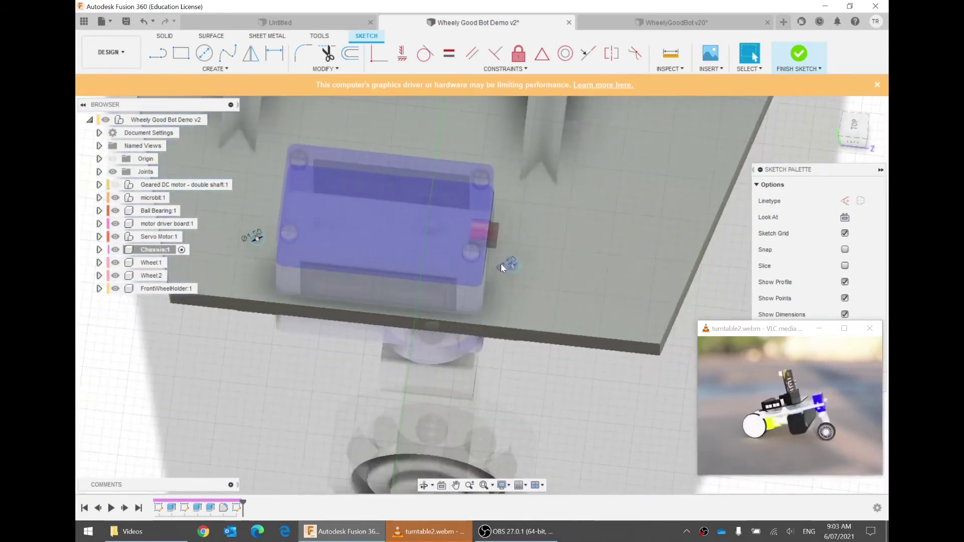
click(855, 130)
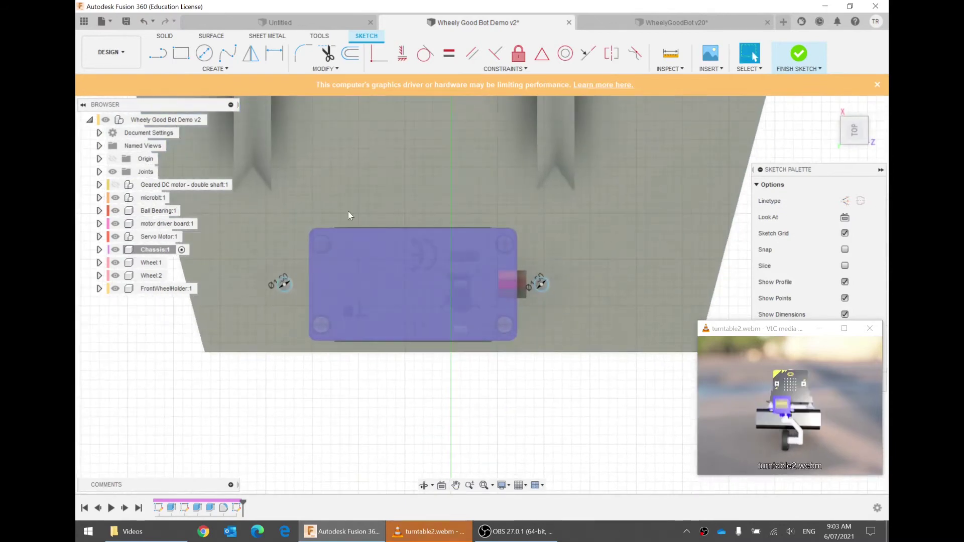
click(181, 53)
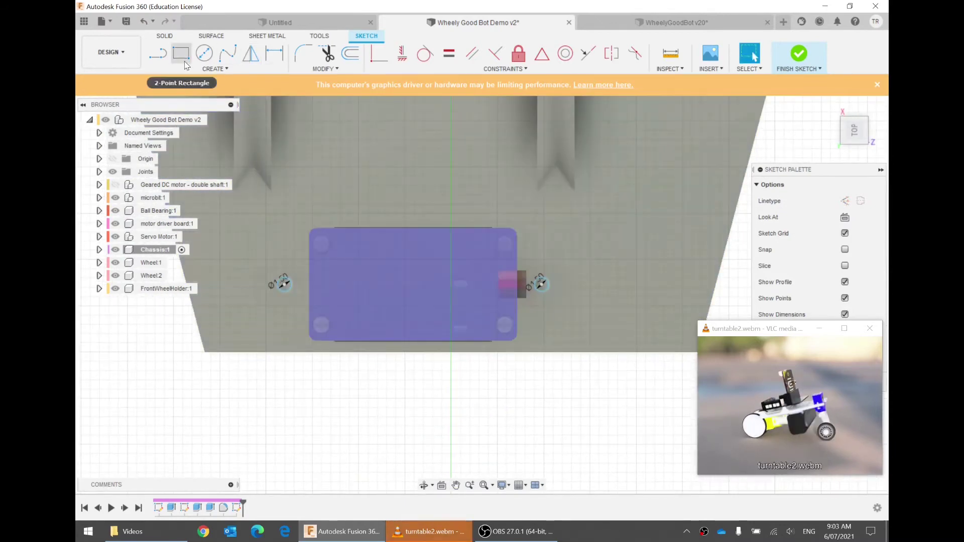
click(299, 368)
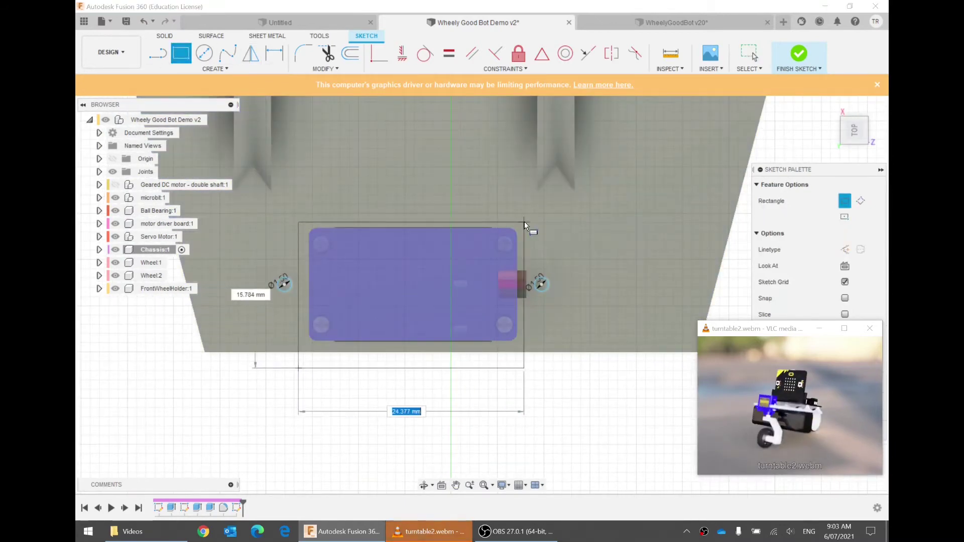
click(524, 223)
shift+middle_drag(520, 210, 509, 190)
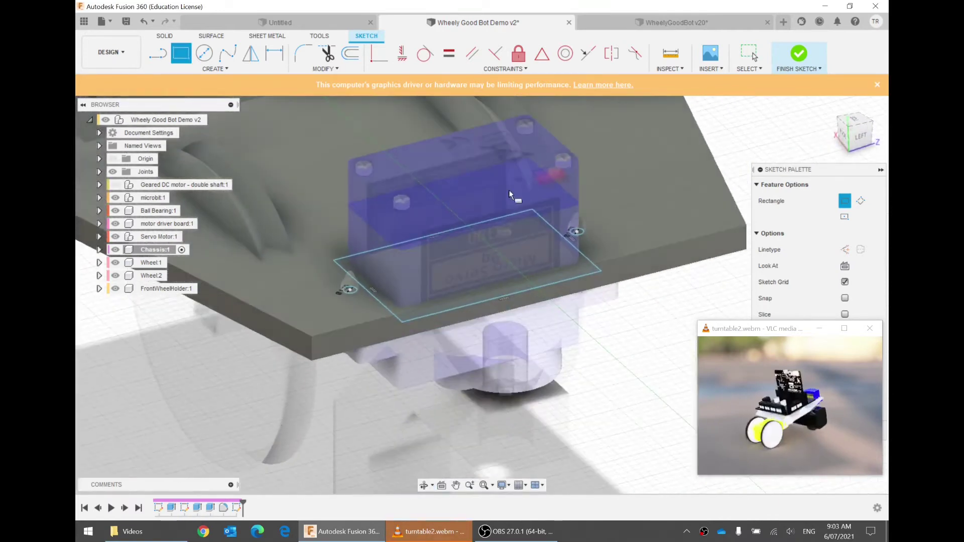
scroll(410, 285, up, 3)
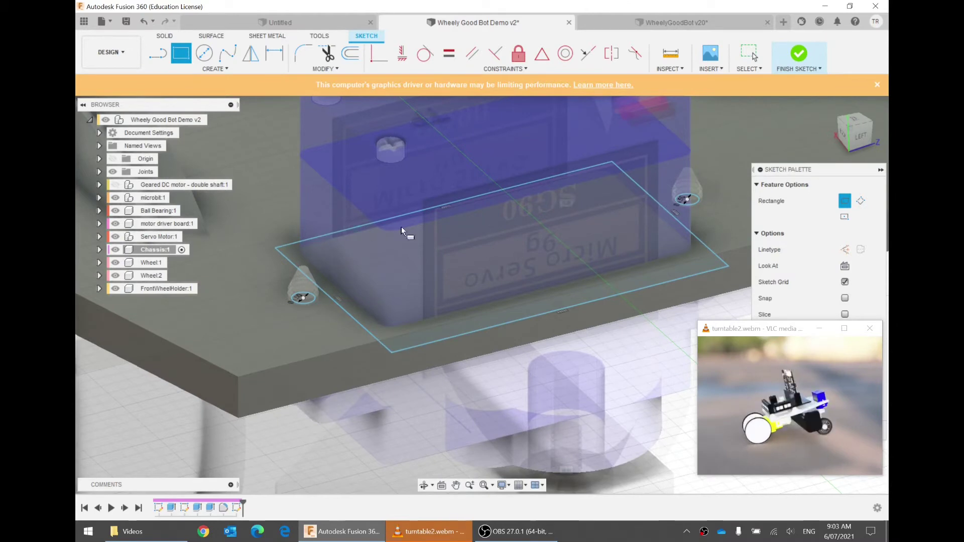
- Switch to the WheelyGoodBot v20 reference design and examine how the servo body sits in the chassis cutout
click(653, 22)
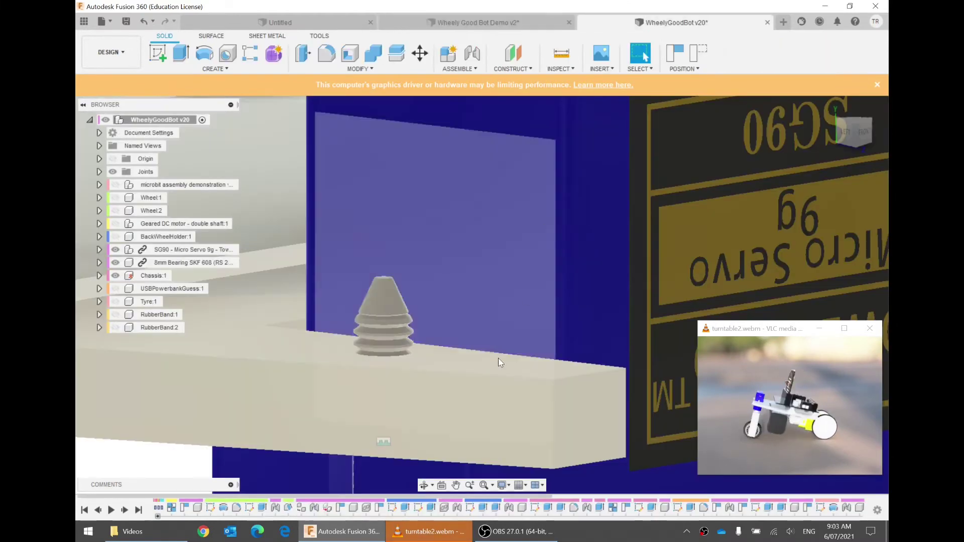
scroll(498, 358, down, 3)
shift+middle_drag(454, 383, 502, 412)
shift+middle_drag(296, 330, 279, 312)
shift+middle_drag(518, 279, 488, 251)
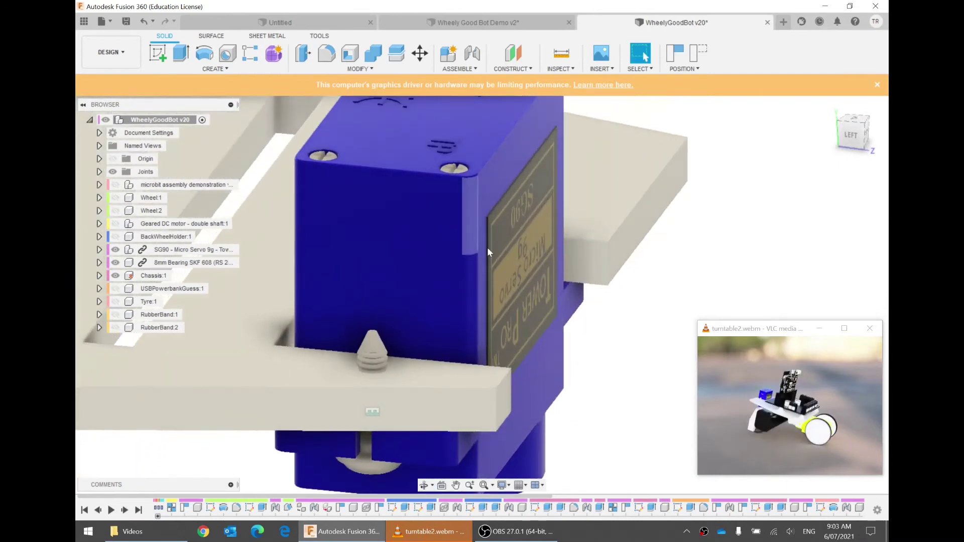
- Return to Wheely Good Bot Demo v2 and finish the chassis sketch with the servo's screw circles and body rectangle
click(421, 23)
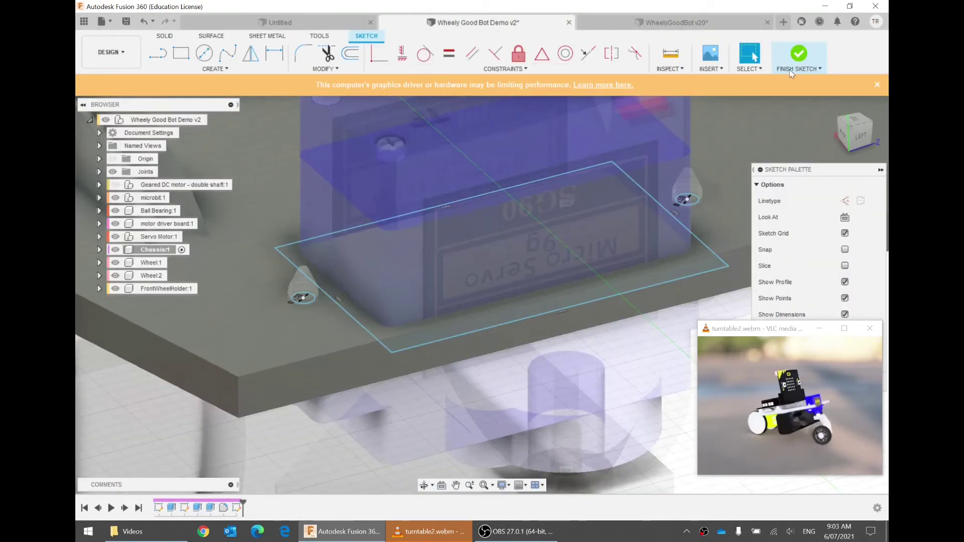
click(794, 53)
mouse_move(597, 221)
shift+middle_down()
mouse_move(535, 262)
mouse_move(531, 300)
mouse_move(479, 109)
shift+middle_up()
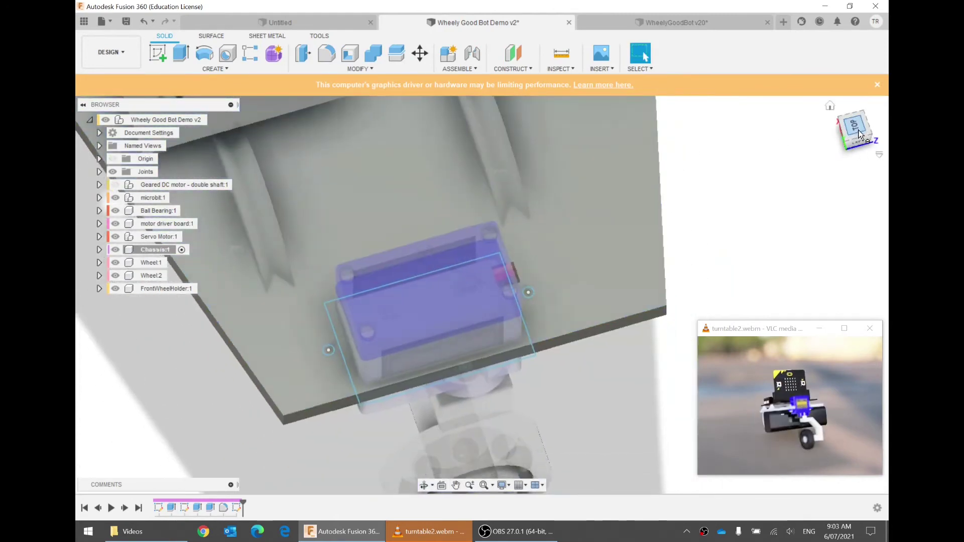
click(866, 129)
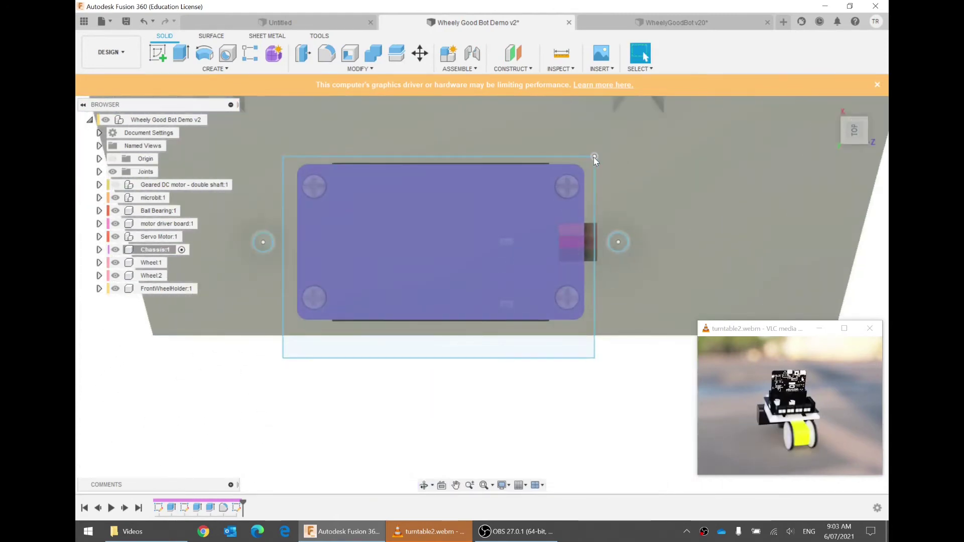
click(180, 53)
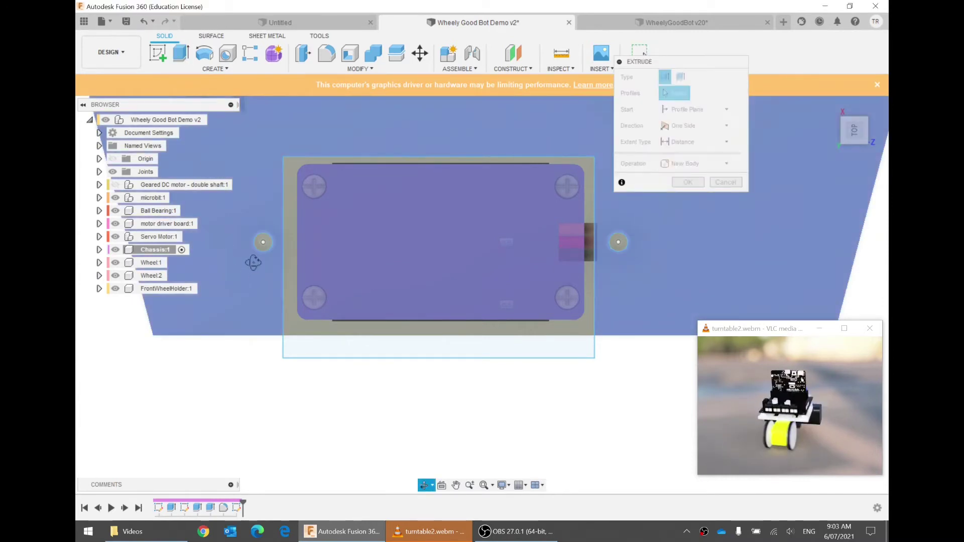
shift+middle_drag(252, 263, 364, 240)
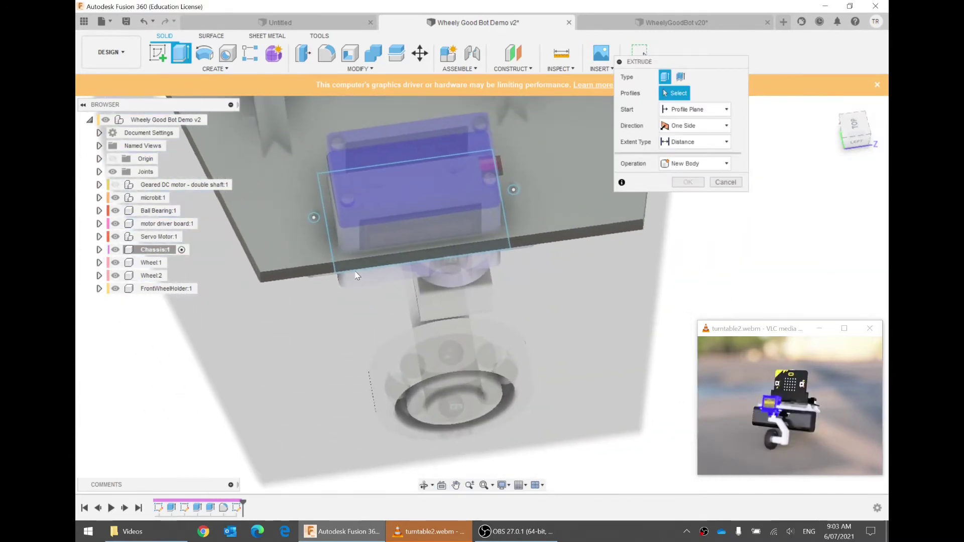
scroll(341, 266, up, 3)
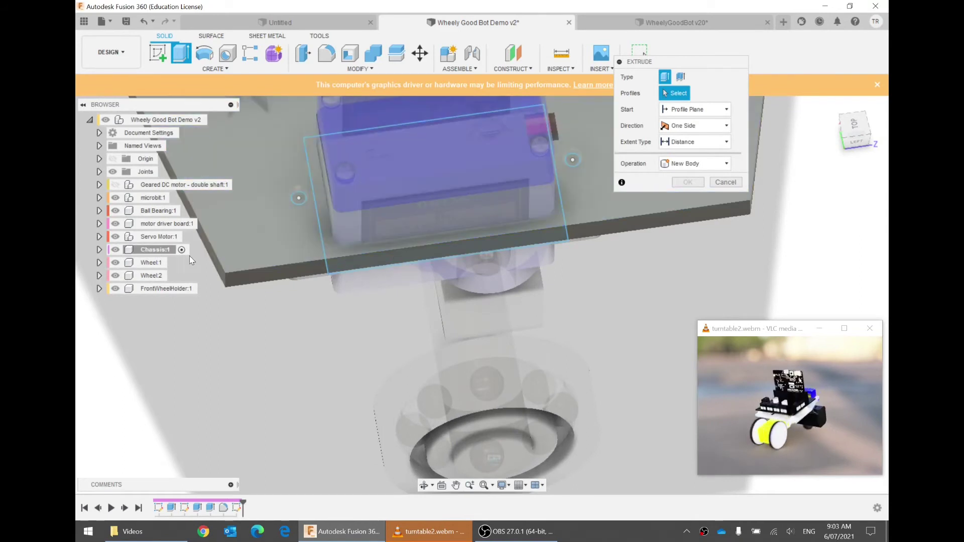
click(304, 218)
drag(299, 194, 314, 438)
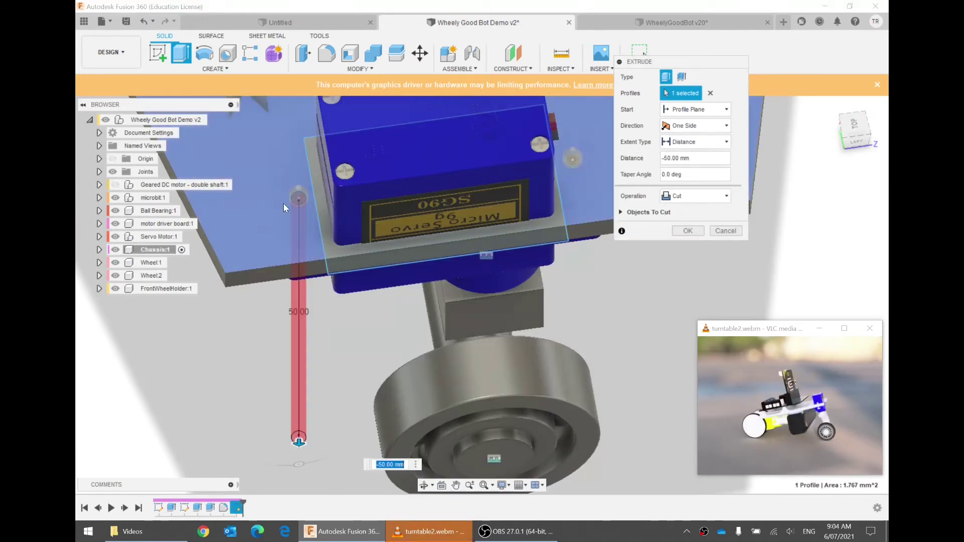
shift+middle_drag(283, 203, 347, 125)
shift+middle_drag(308, 135, 306, 99)
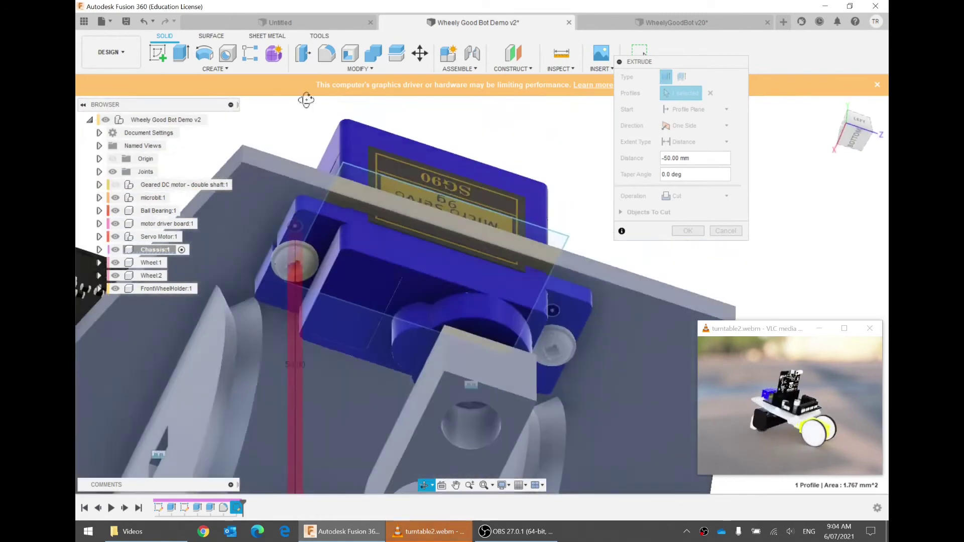
scroll(286, 273, up, 9)
shift+middle_drag(314, 334, 670, 428)
click(370, 245)
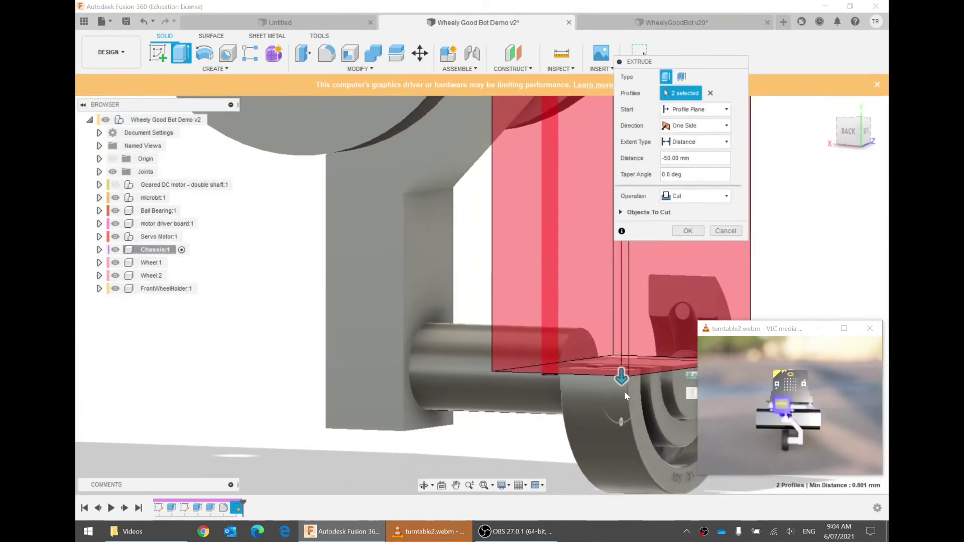
drag(624, 392, 624, 413)
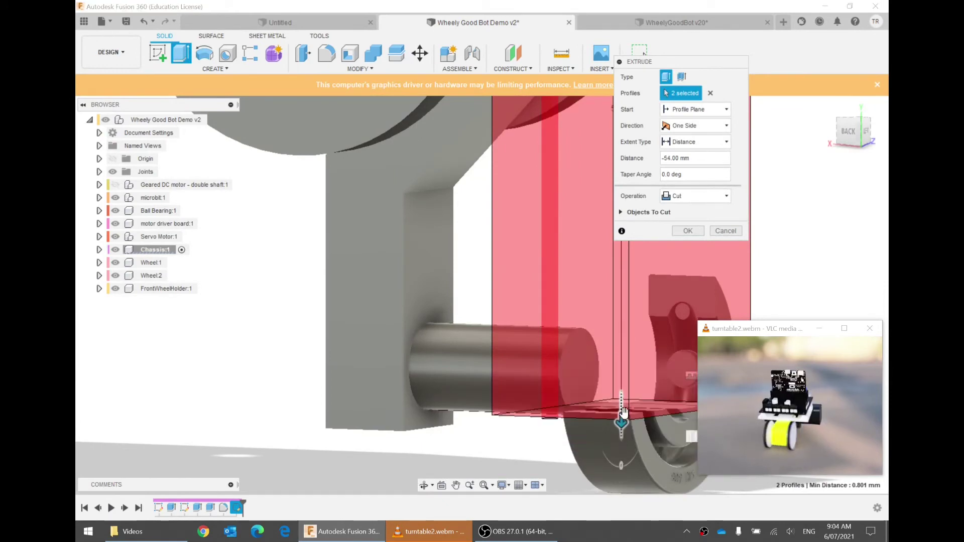
click(622, 213)
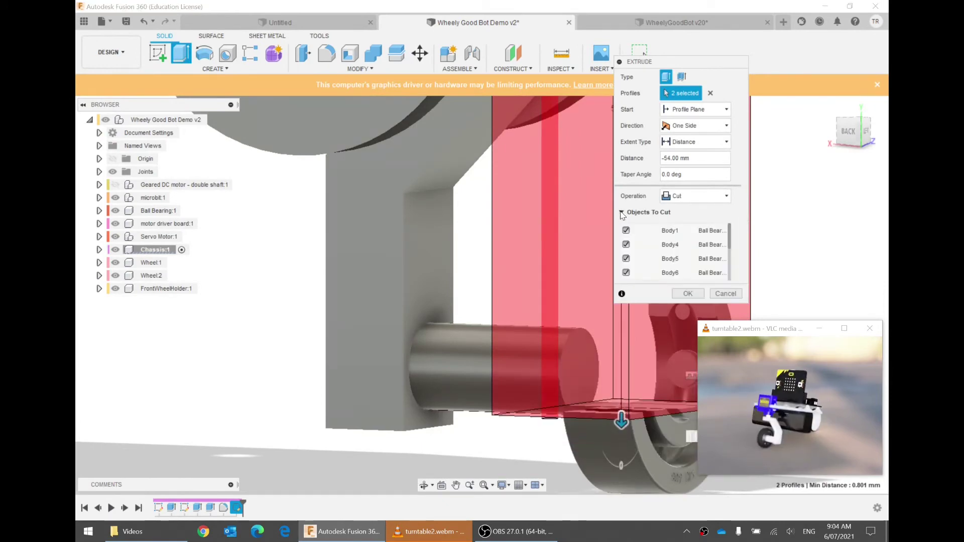
click(621, 213)
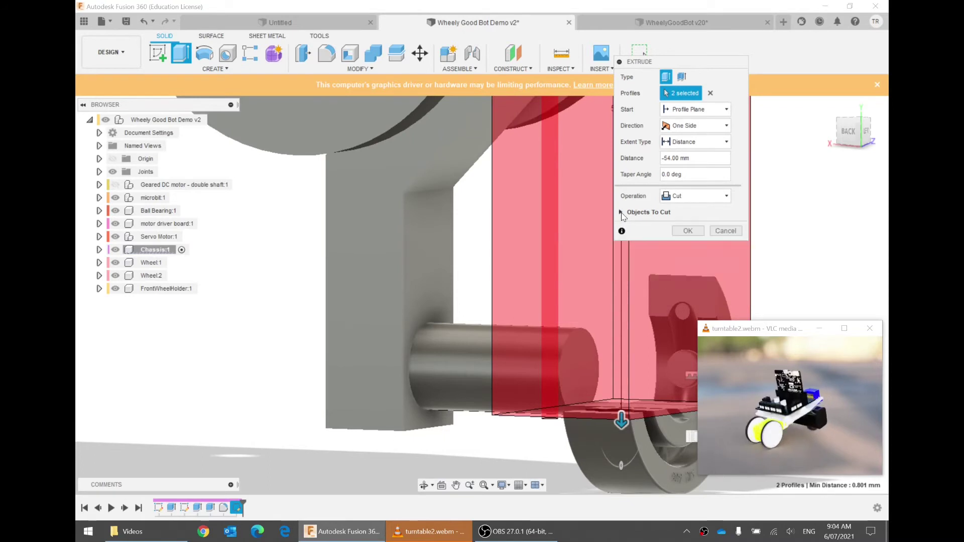
click(726, 231)
- Isolate the Chassis component so that all other parts are hidden
shift+middle_drag(735, 235, 259, 347)
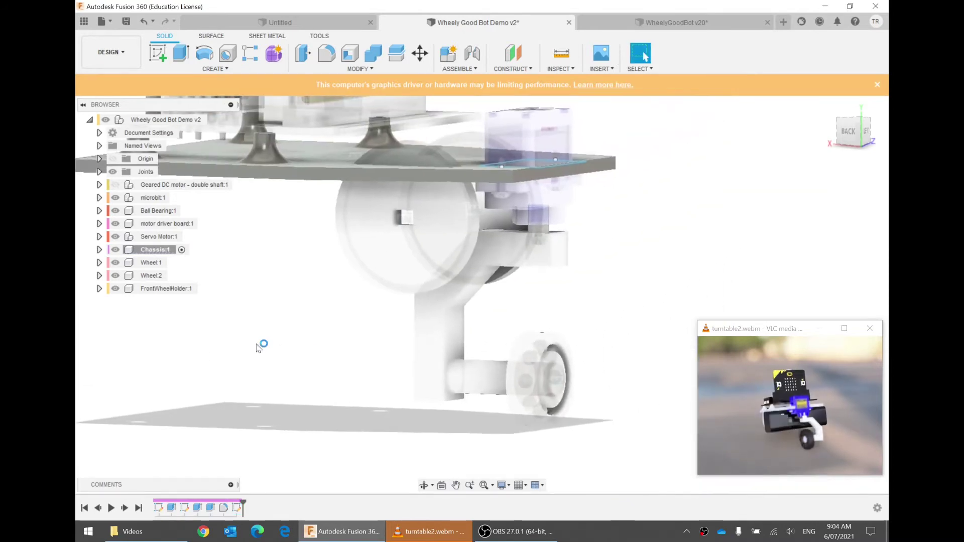
right_click(135, 253)
click(187, 339)
shift+middle_drag(241, 332, 519, 254)
scroll(318, 226, up, 3)
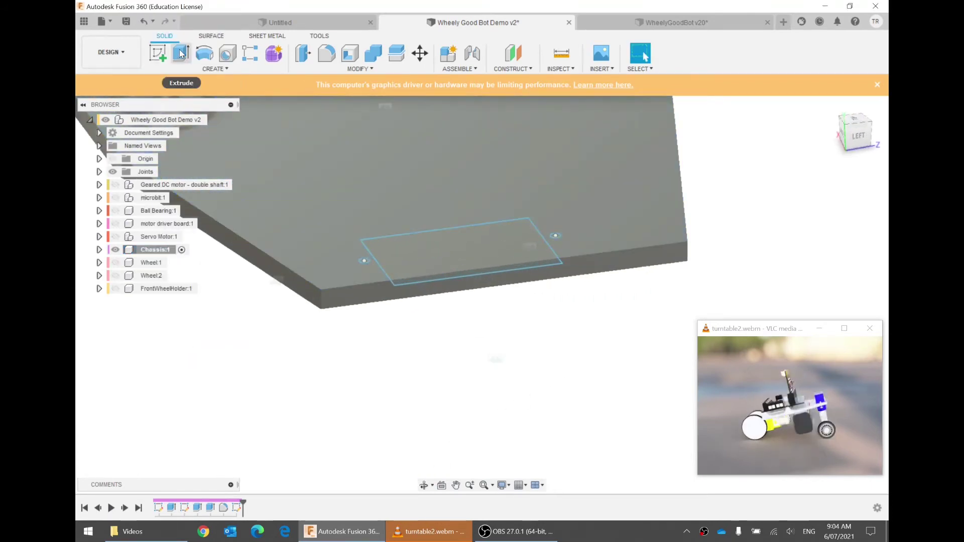
- Extrude-cut the two screw circles and the servo rectangle 13 mm down through the chassis
click(181, 53)
scroll(365, 258, up, 2)
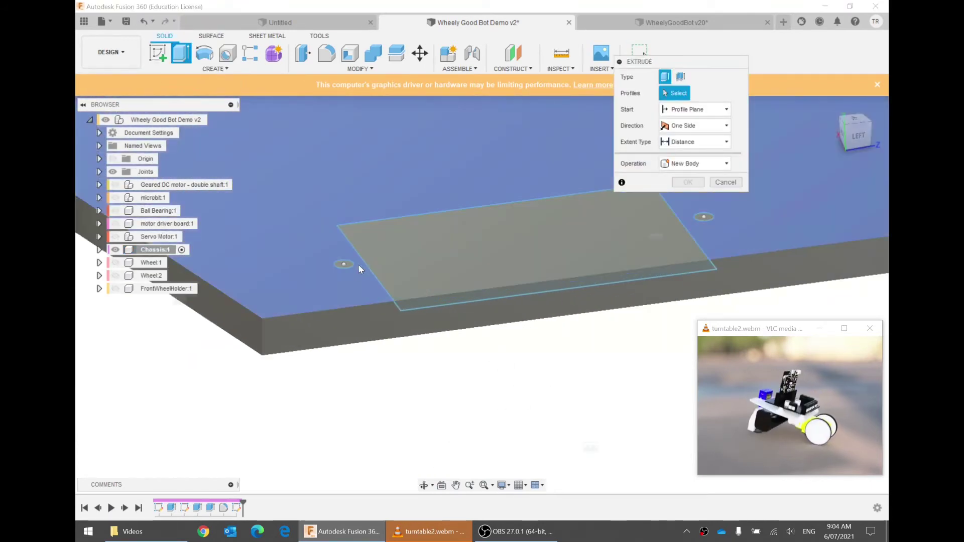
click(350, 266)
click(419, 267)
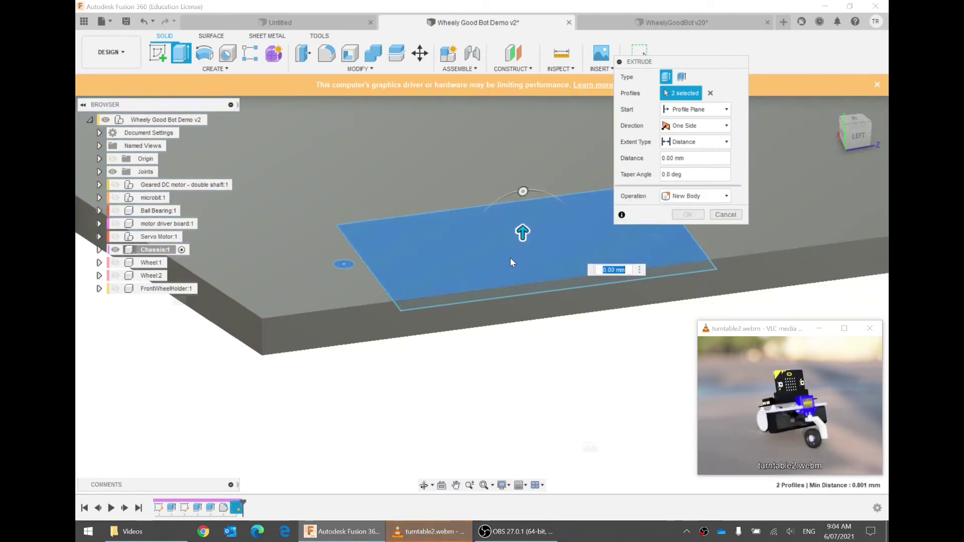
middle_drag(504, 312, 424, 341)
click(627, 247)
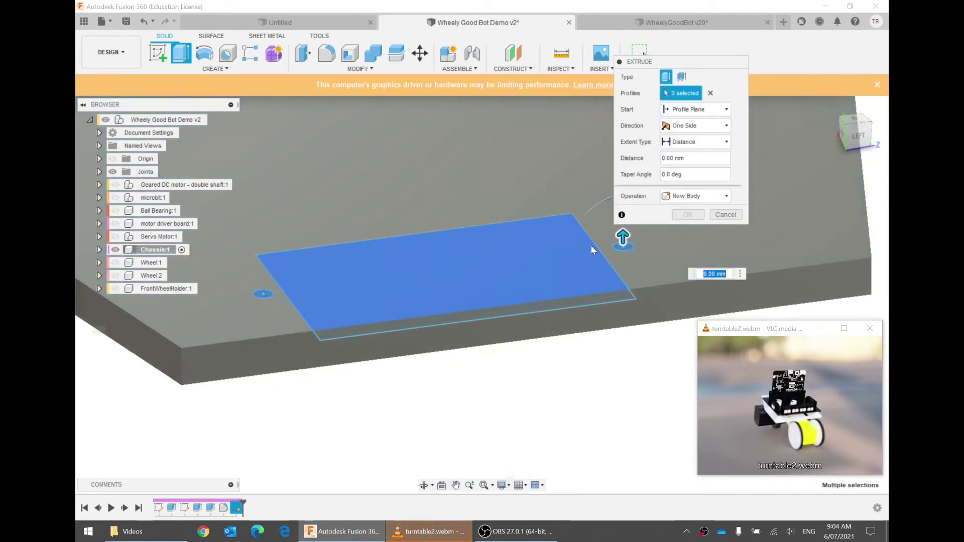
drag(622, 235, 607, 401)
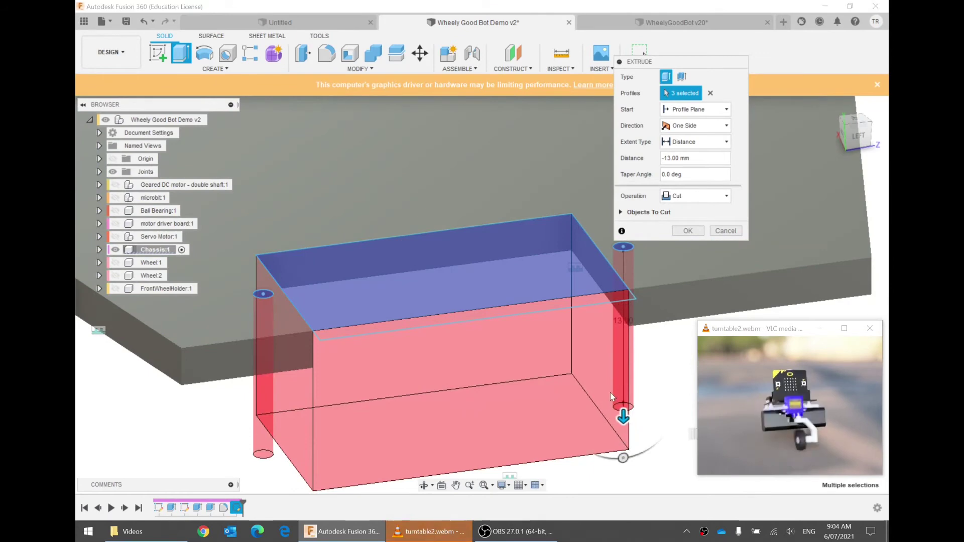
shift+middle_drag(427, 301, 414, 276)
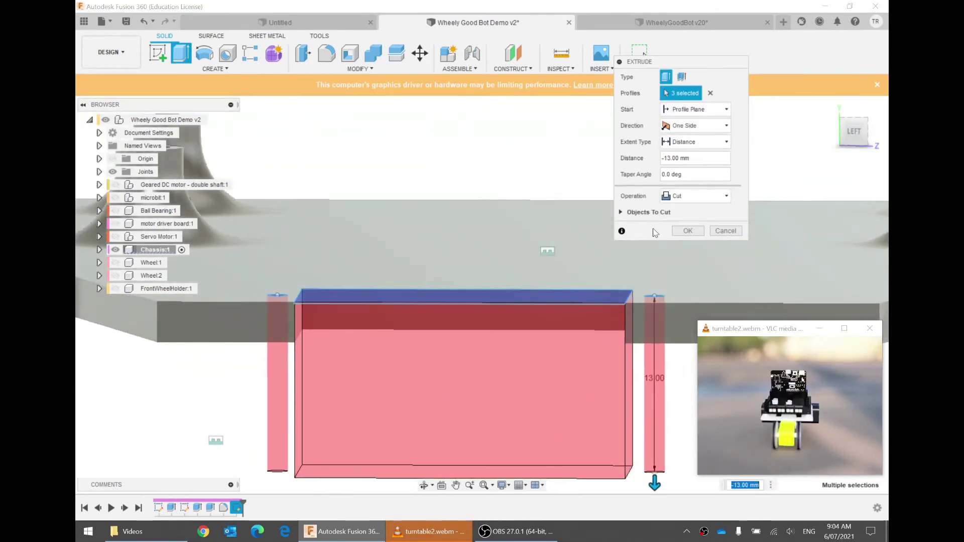
click(687, 231)
- Activate the top-level assembly and show the Servo Motor to check its fit in the chassis opening
shift+middle_drag(469, 321, 227, 254)
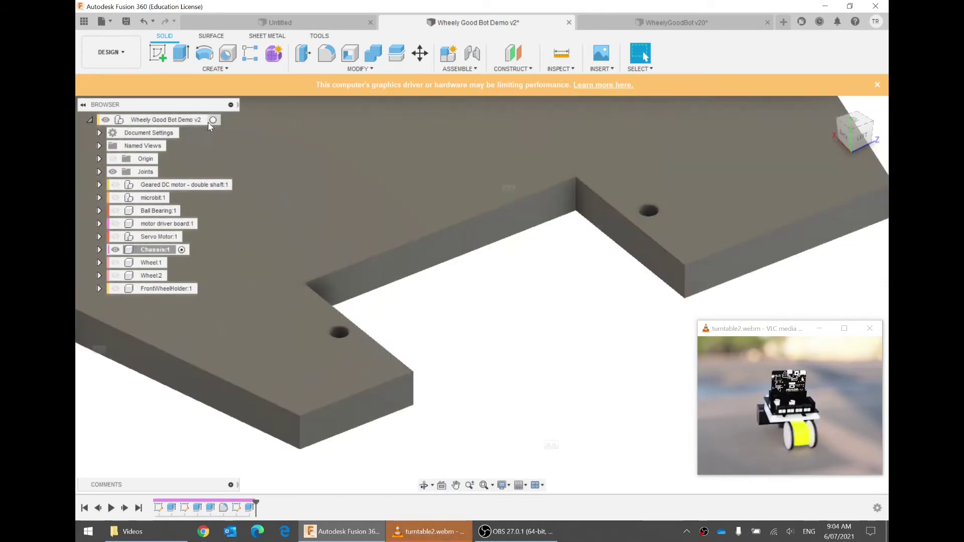
click(209, 121)
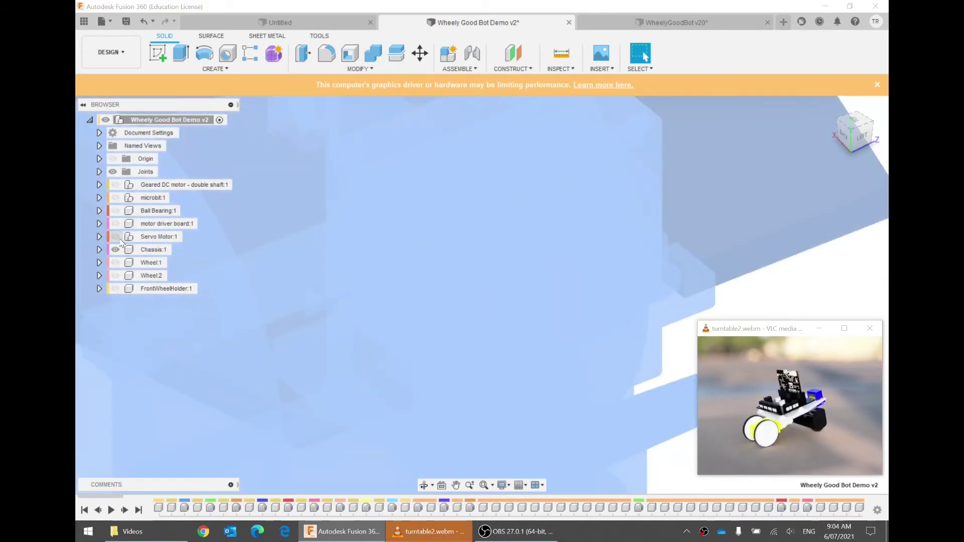
click(116, 237)
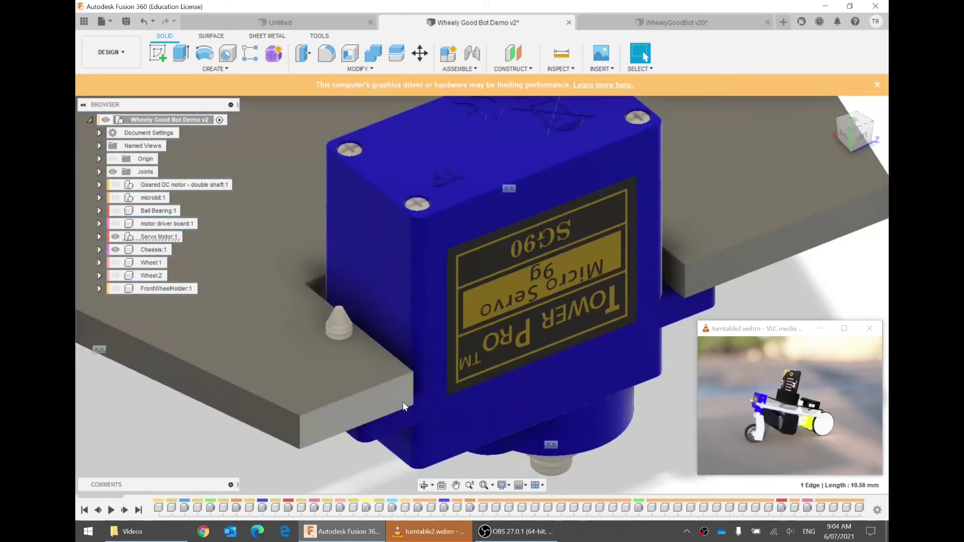
scroll(403, 402, down, 1)
shift+middle_drag(403, 403, 379, 316)
middle_drag(488, 384, 388, 246)
scroll(390, 224, down, 3)
scroll(380, 283, down, 3)
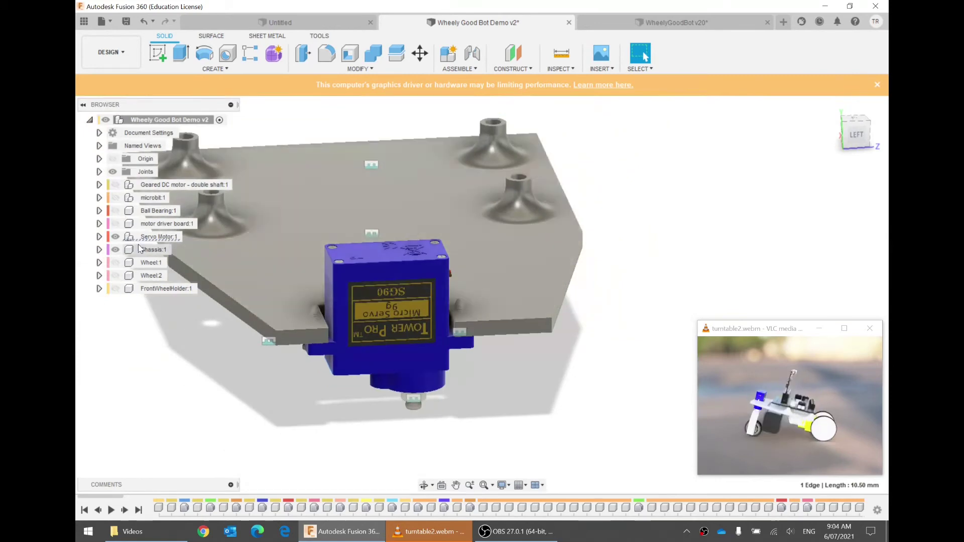
drag(395, 333, 358, 300)
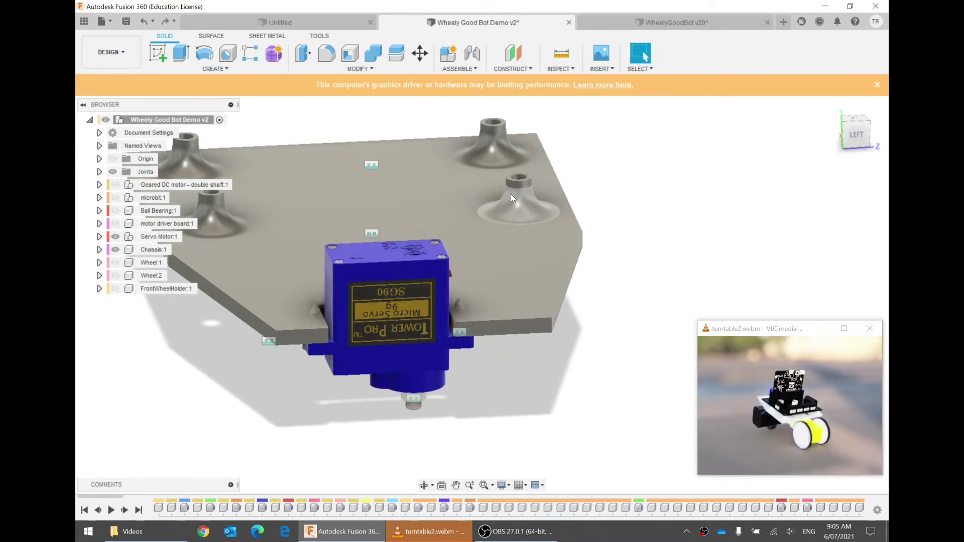
- Create a rigid group from the Servo Motor and Chassis components, including their child components
click(168, 239)
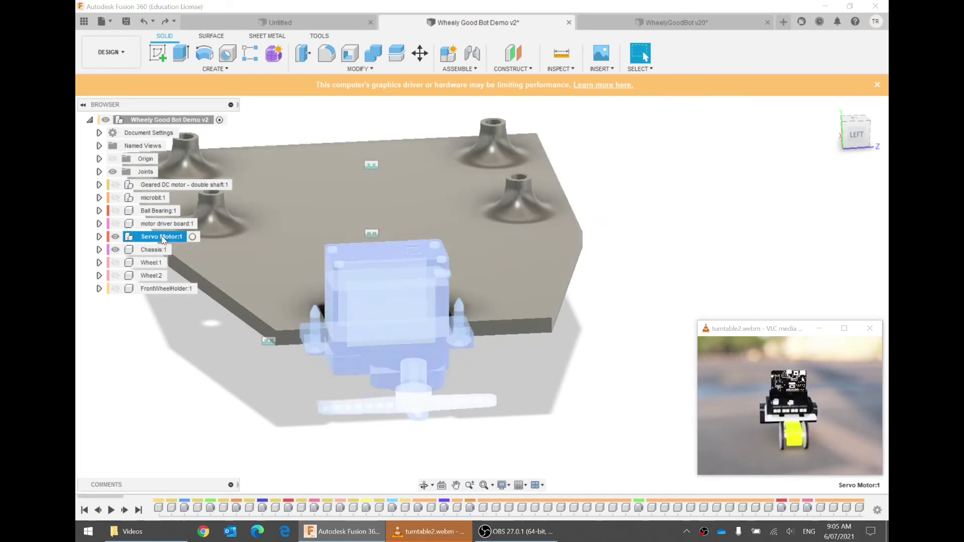
ctrl+click(157, 250)
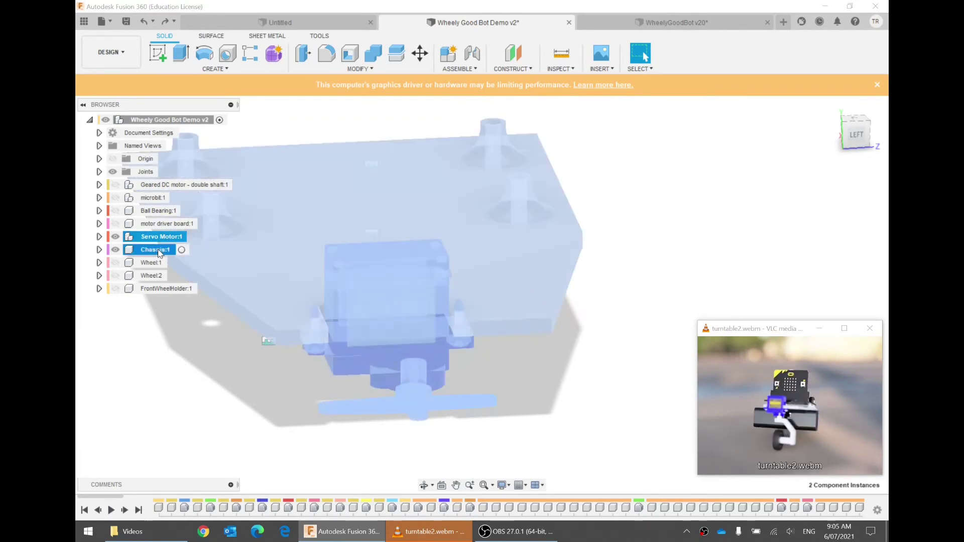
right_click(158, 253)
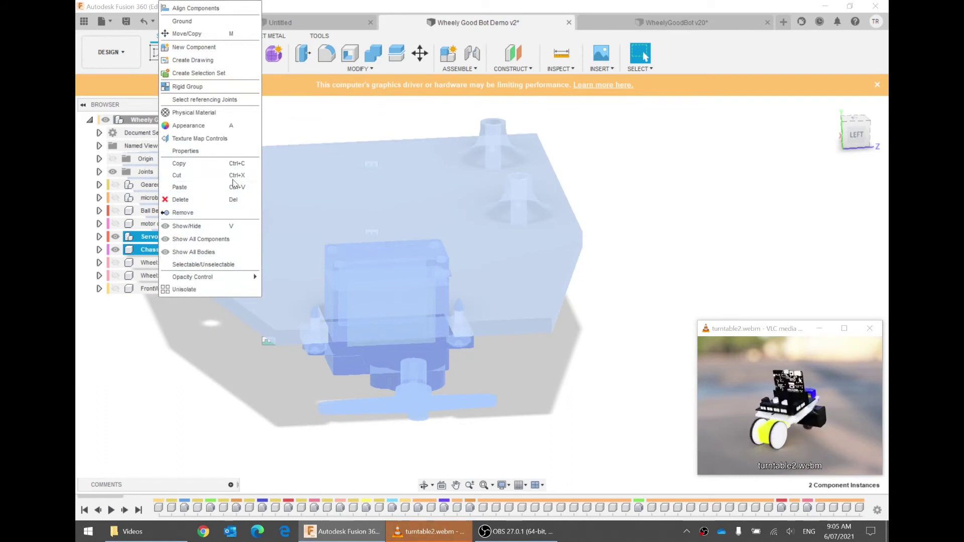
click(227, 88)
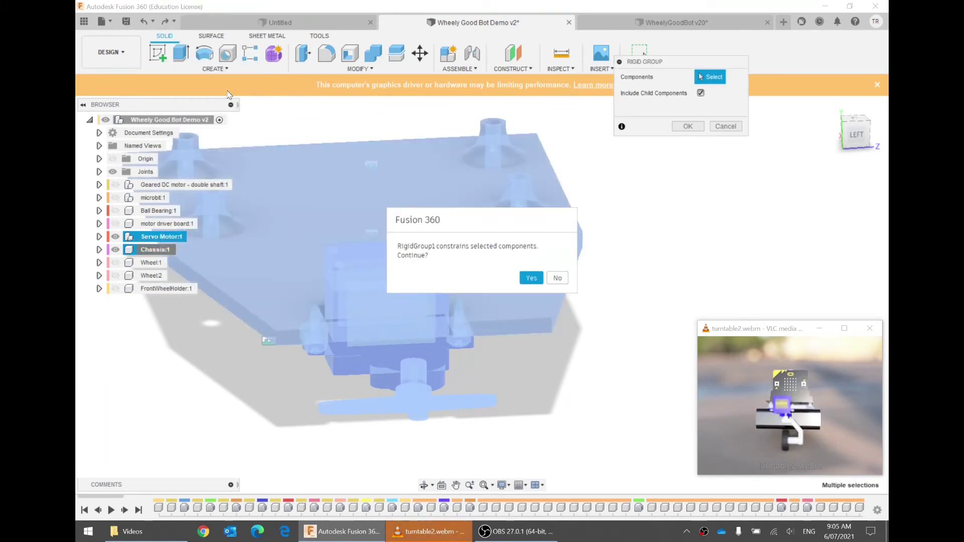
click(531, 280)
click(688, 126)
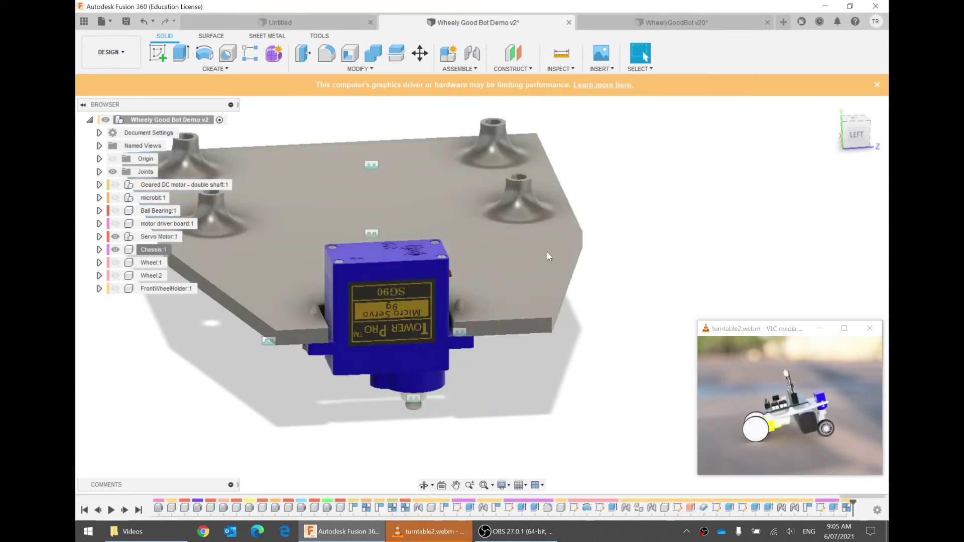
- Test-move the grouped chassis and servo to check that they travel together, and undo the movement
drag(503, 291, 567, 275)
key(ctrl+z)
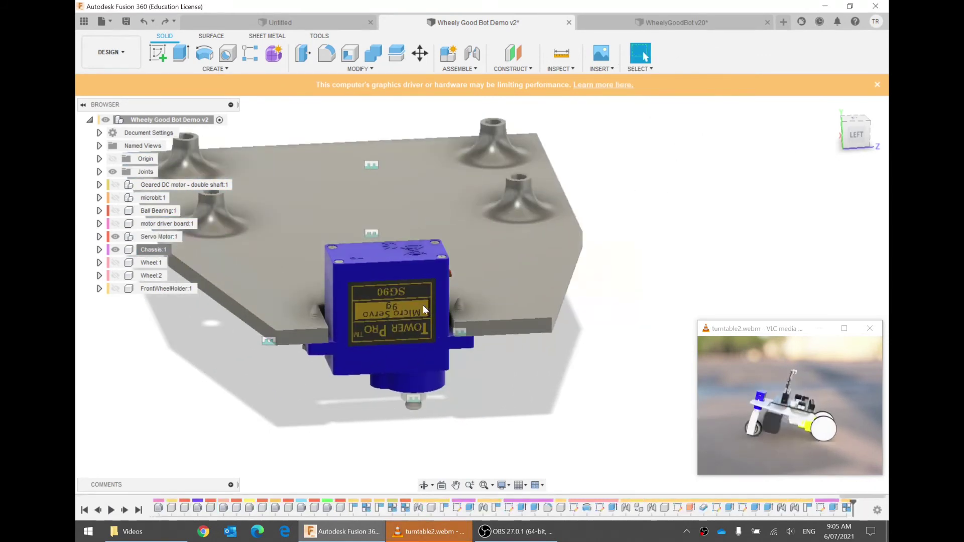
drag(423, 305, 512, 260)
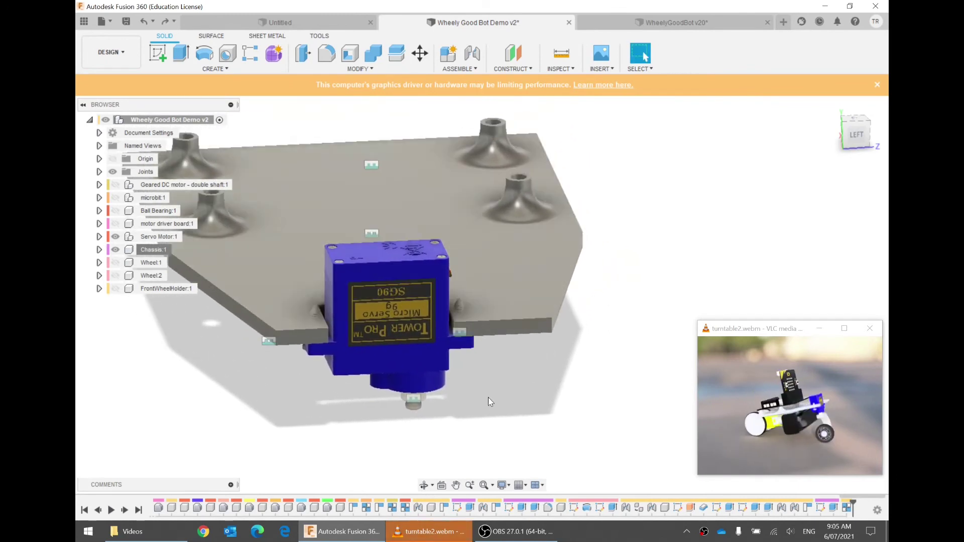
- Show the Ball Bearing and FrontWheelHolder components and examine how the wheel holder sits beneath the servo
shift+middle_drag(487, 395, 544, 307)
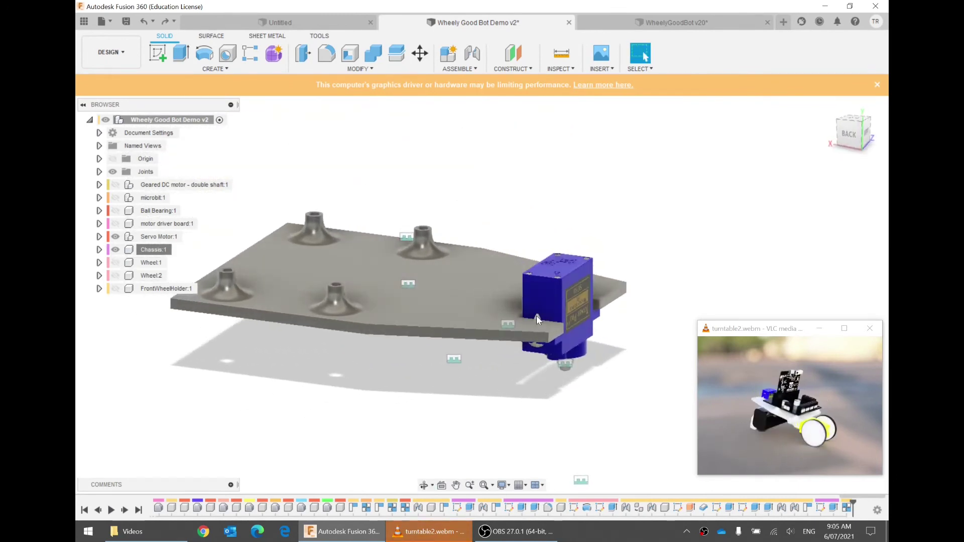
scroll(537, 315, down, 2)
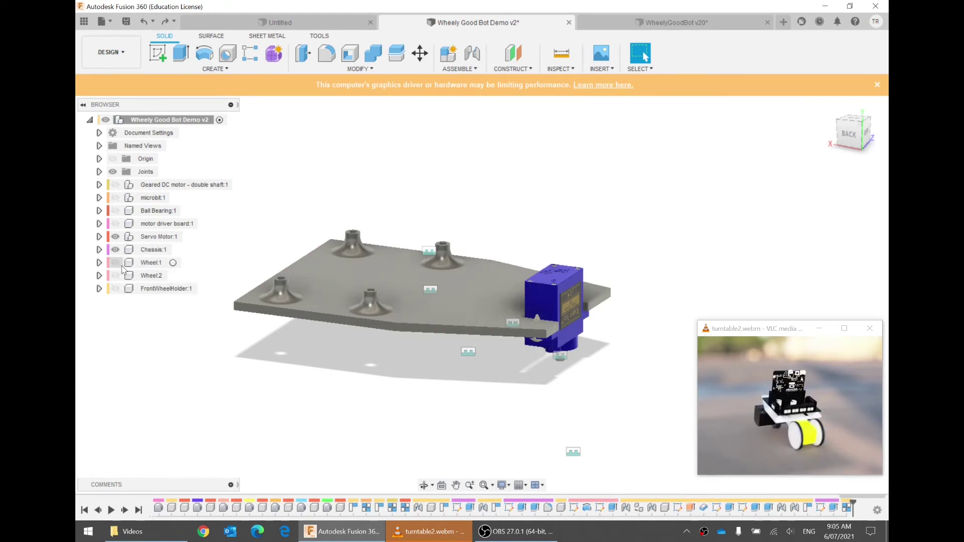
click(115, 226)
click(116, 211)
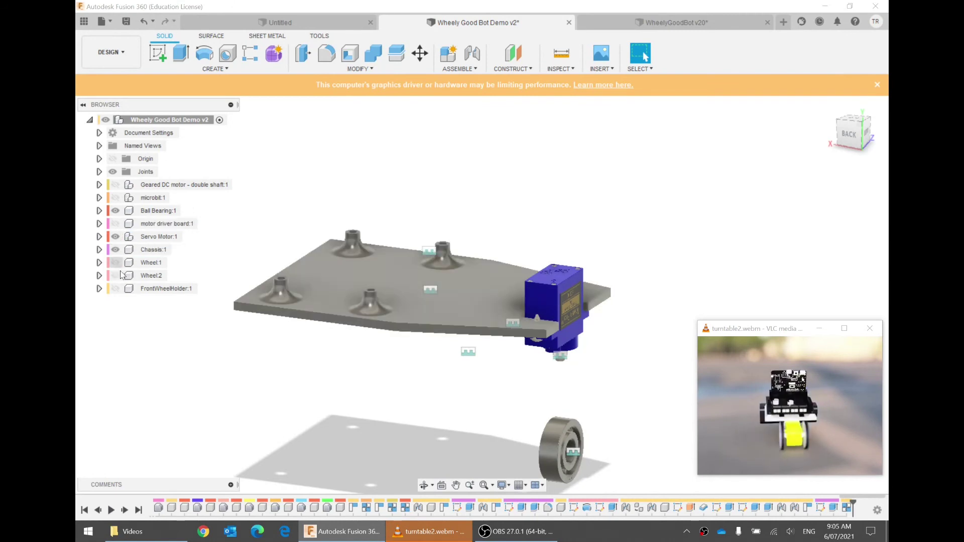
click(115, 289)
middle_drag(370, 287, 329, 196)
scroll(525, 301, up, 4)
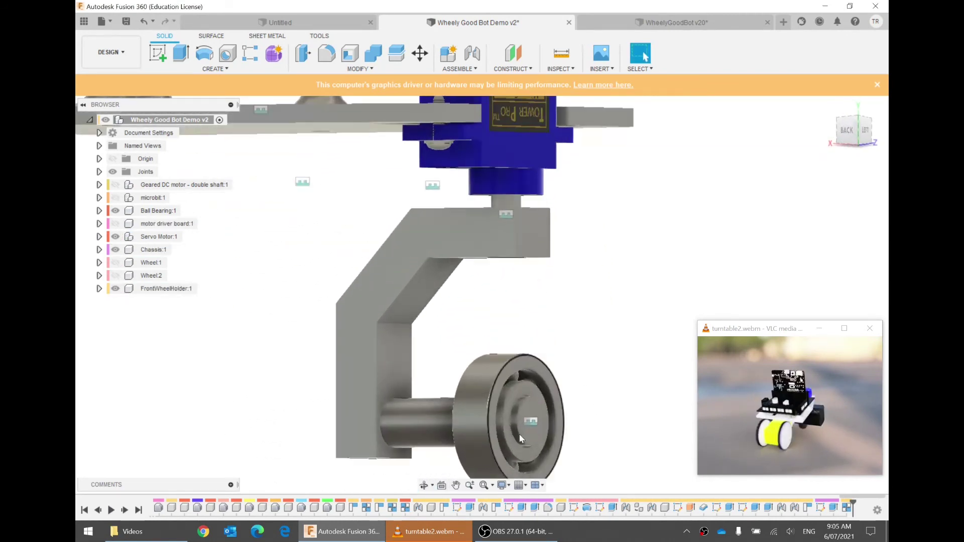
scroll(523, 420, down, 4)
shift+middle_drag(523, 419, 516, 245)
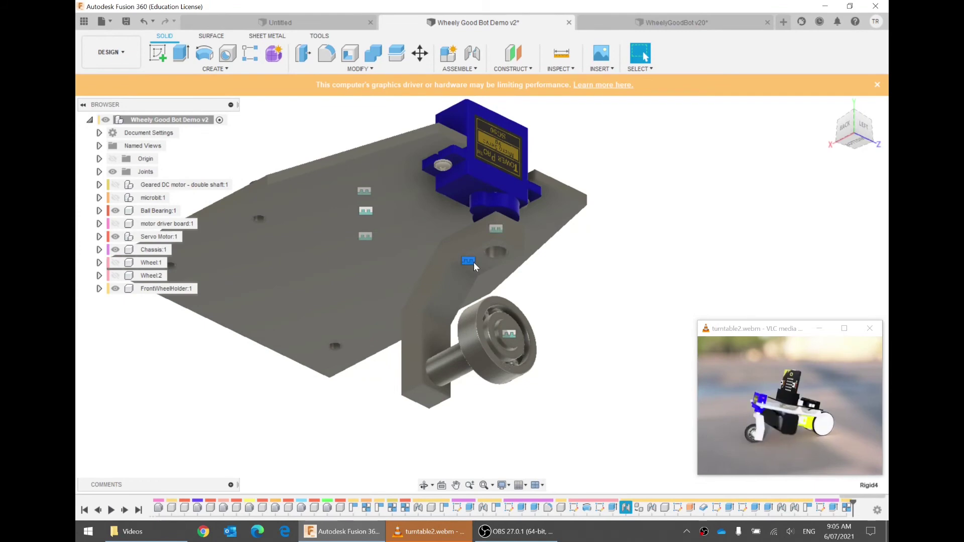
- Try rotating the joint between the front wheel holder and the servo shaft to -90 degrees, and undo the change
scroll(493, 242, up, 5)
shift+middle_drag(495, 231, 420, 212)
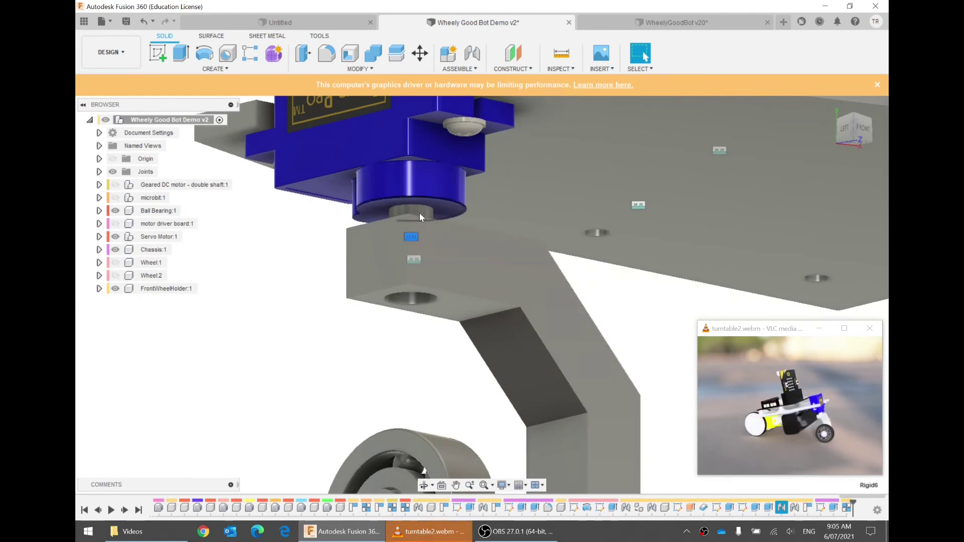
right_click(414, 240)
click(424, 295)
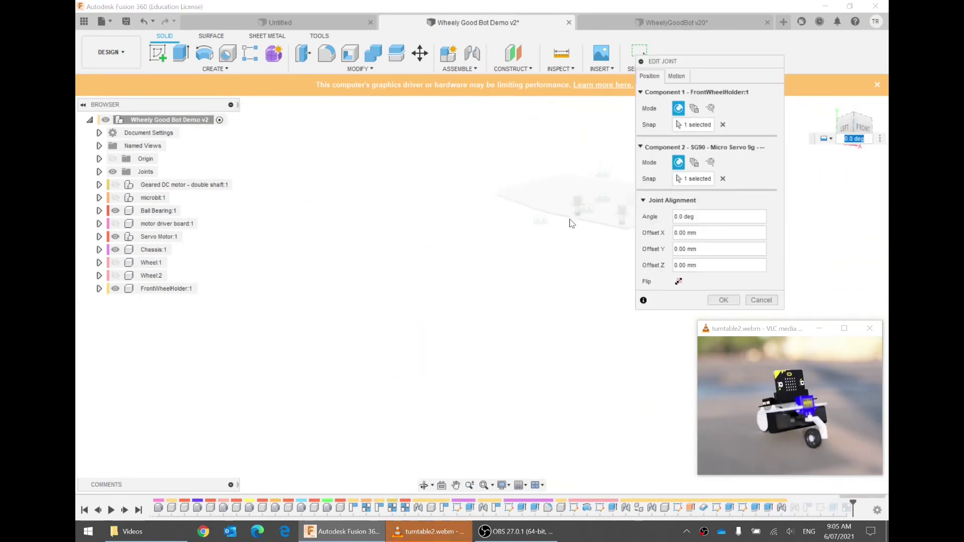
scroll(549, 134, up, 2)
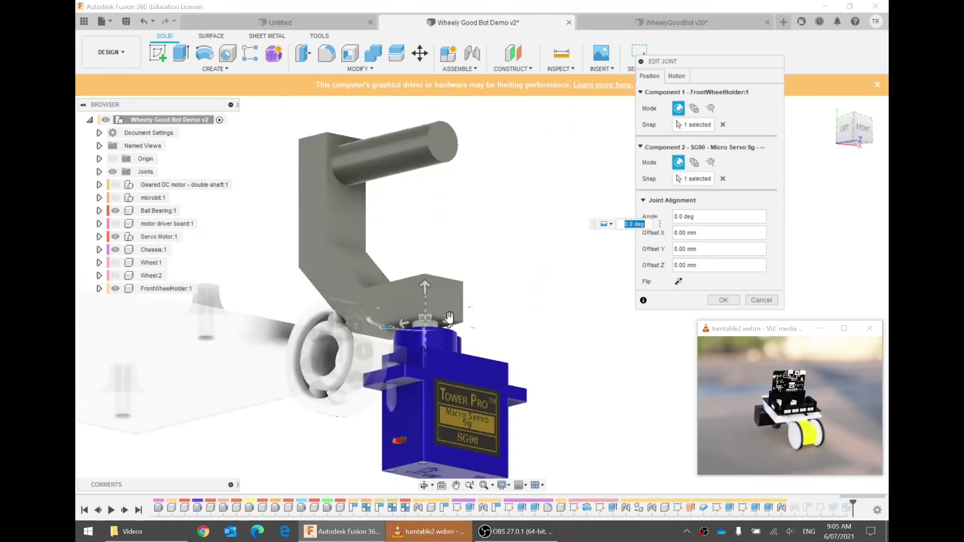
shift+middle_drag(449, 318, 478, 367)
drag(383, 323, 472, 295)
click(723, 301)
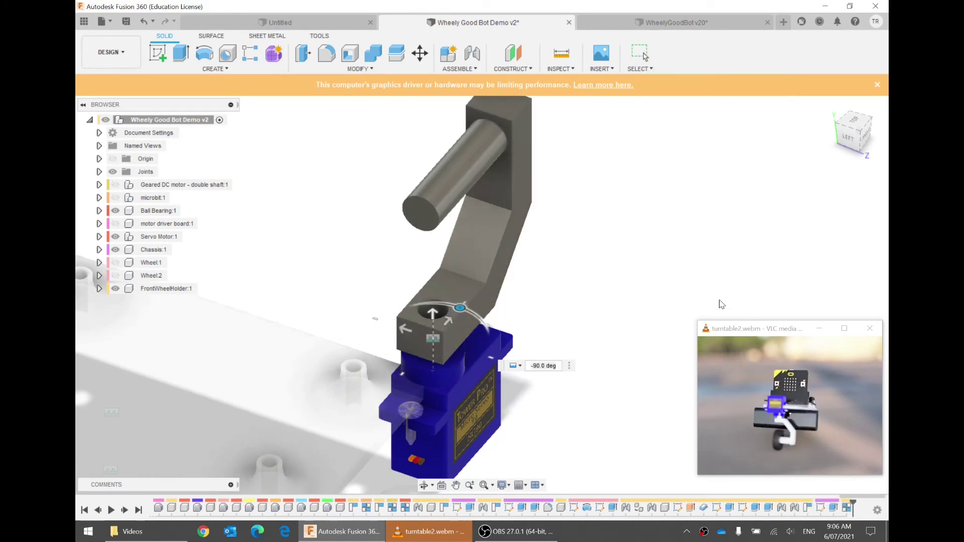
scroll(499, 296, down, 5)
shift+middle_drag(498, 296, 520, 276)
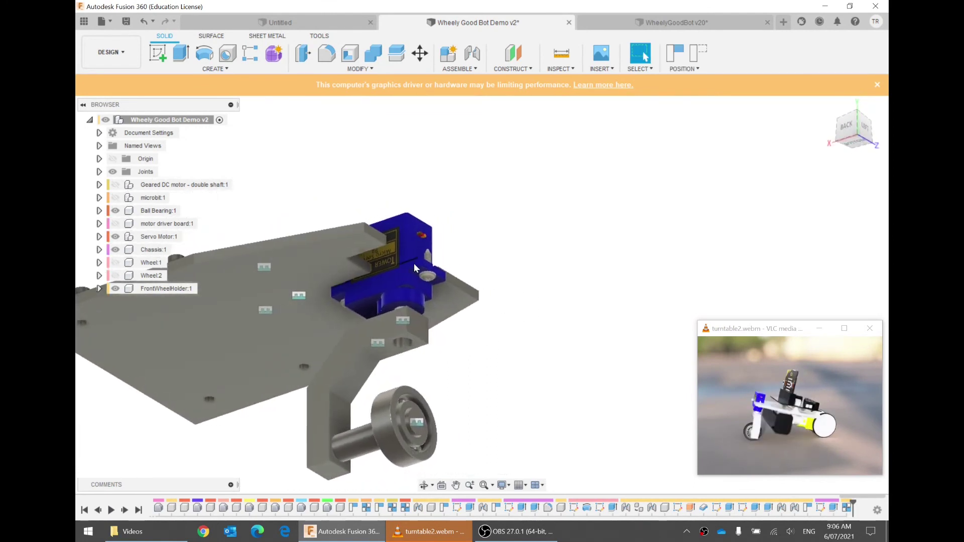
key(ctrl+z)
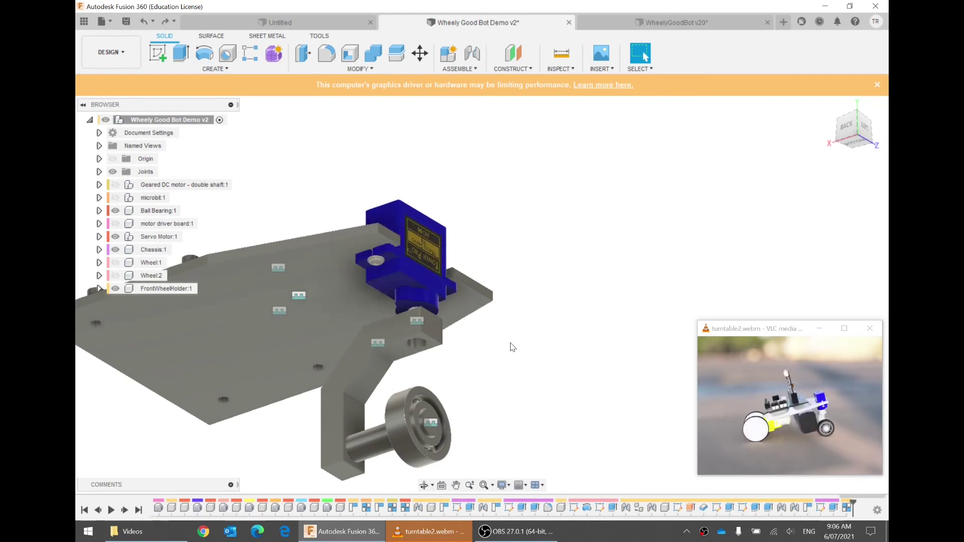
- Change the motion type of the joint between the front wheel holder and the servo shaft to Revolute
shift+middle_drag(505, 343, 450, 340)
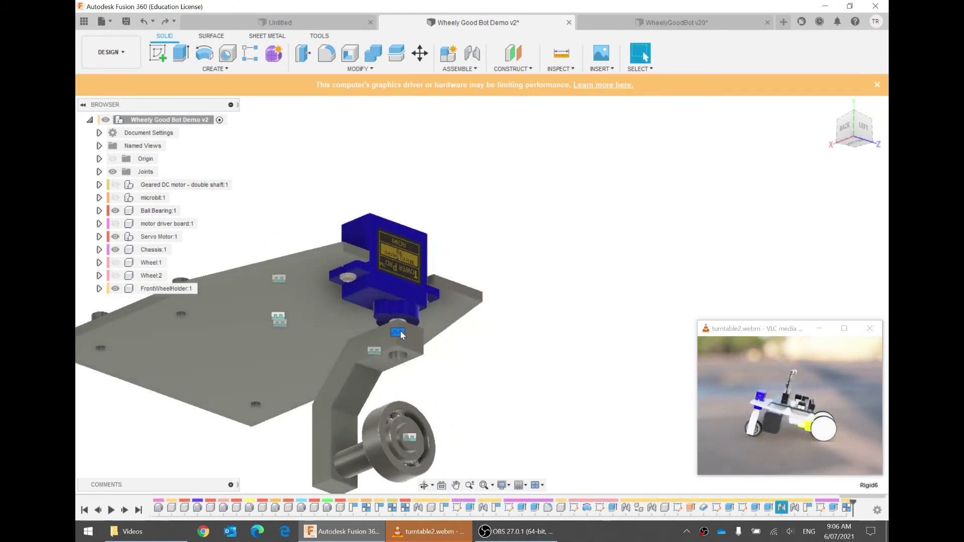
right_click(403, 340)
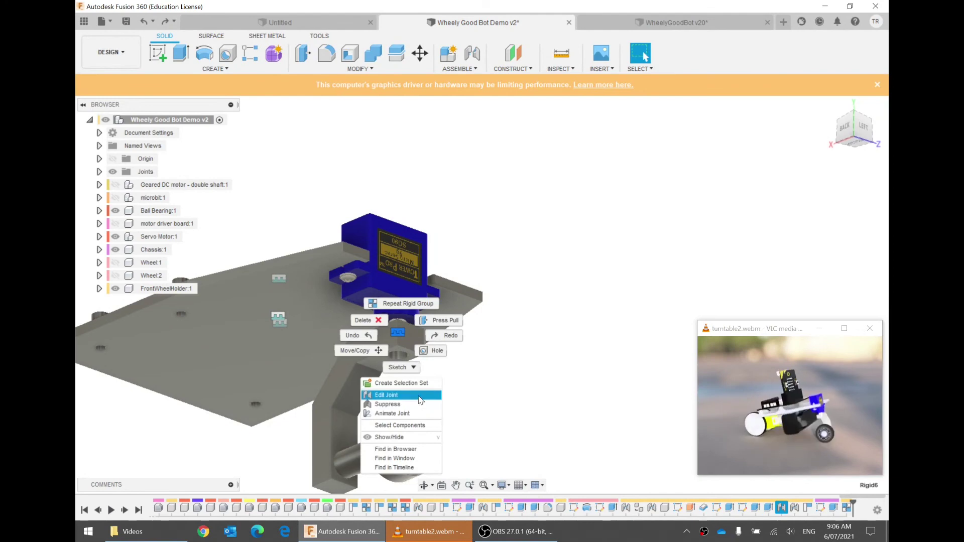
click(392, 395)
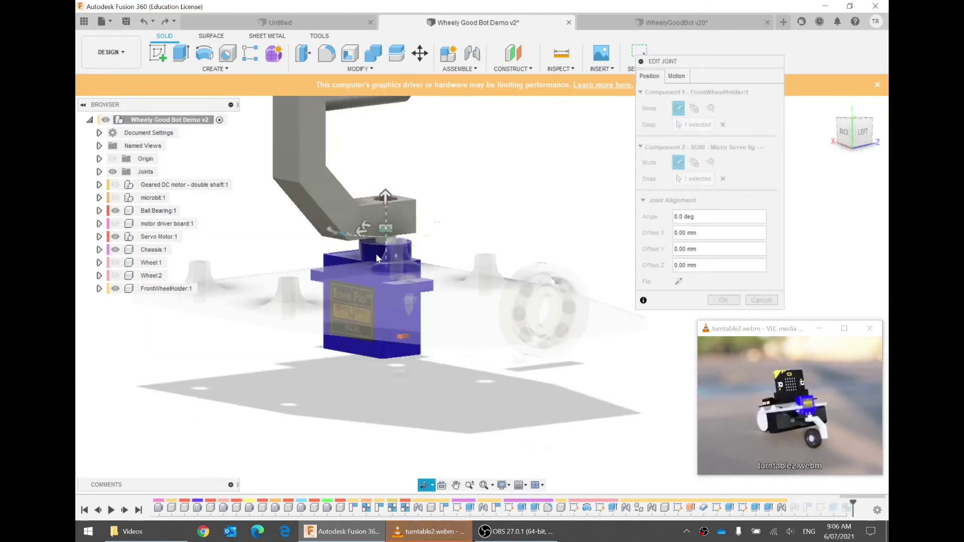
click(677, 77)
click(693, 94)
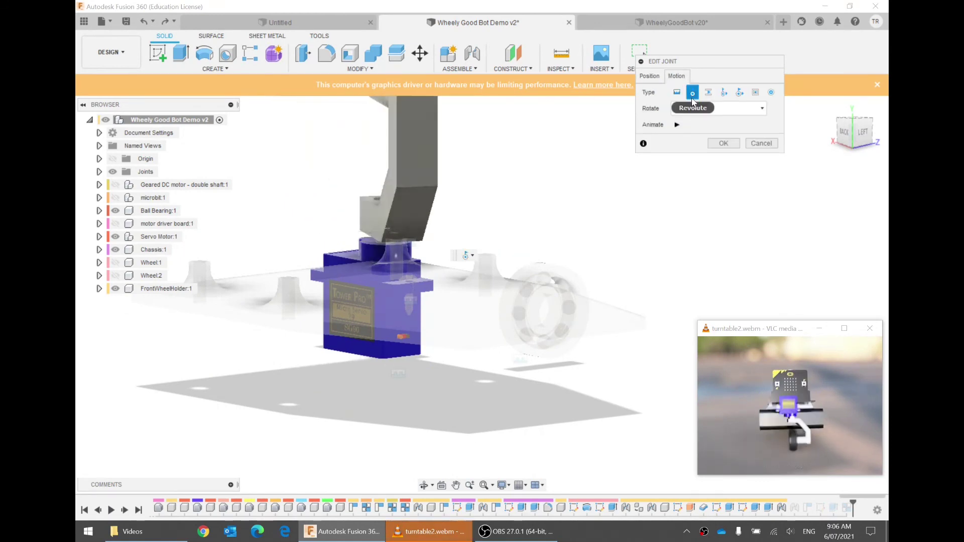
click(724, 144)
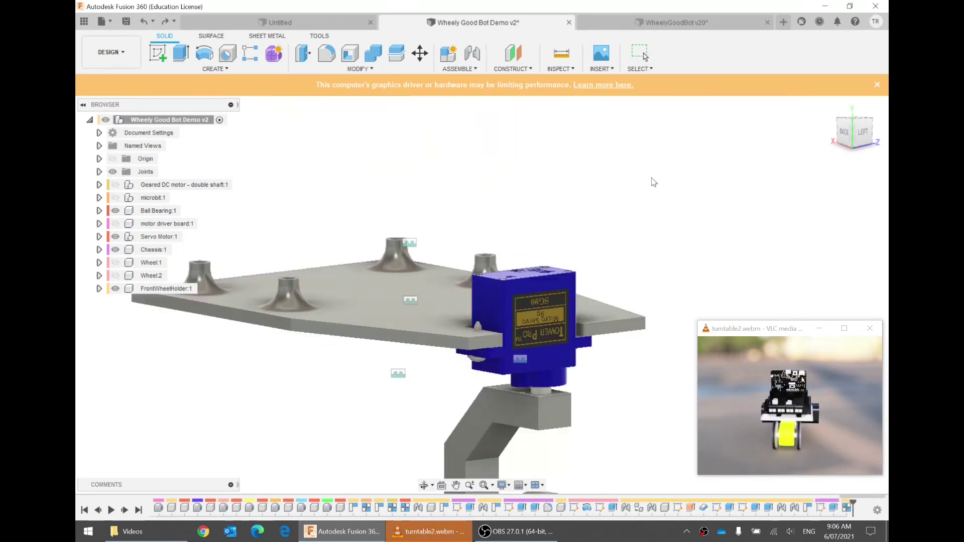
- Test the revolute joint by swinging the front wheel holder in both directions, undoing each movement
scroll(616, 296, down, 5)
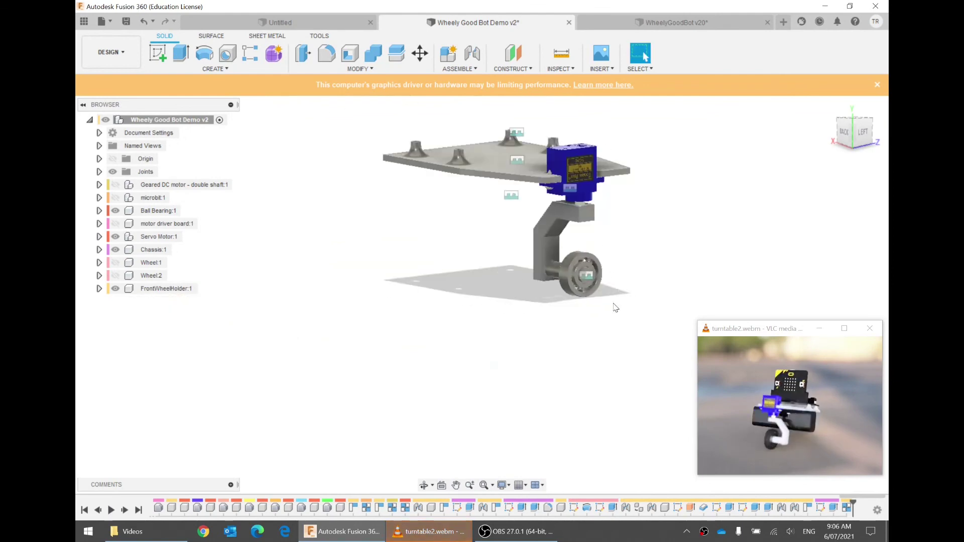
middle_drag(599, 294, 571, 335)
scroll(571, 334, up, 3)
drag(493, 304, 442, 324)
key(ctrl+z)
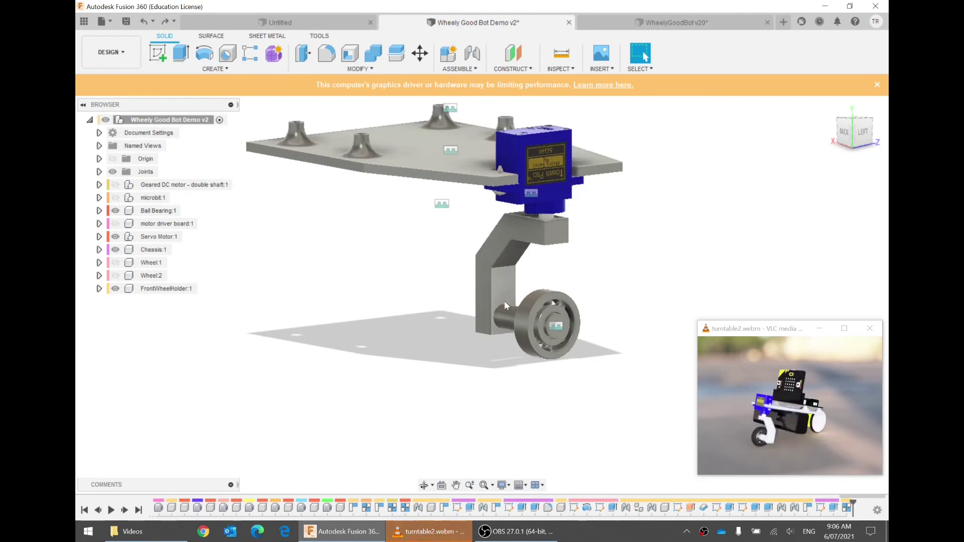
drag(497, 303, 551, 306)
key(ctrl+z)
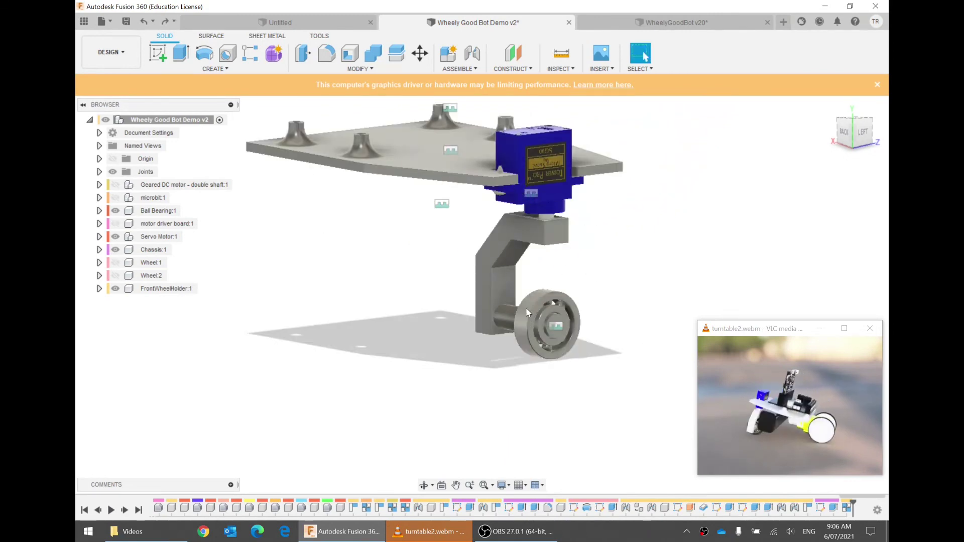
- Ground the Chassis component so that it is fixed in place within the assembly
click(405, 146)
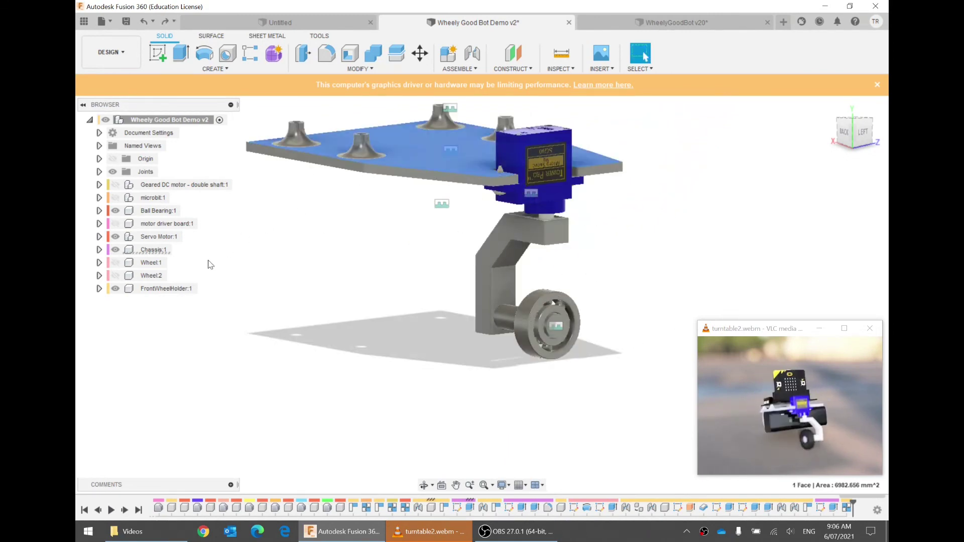
click(150, 251)
right_click(150, 257)
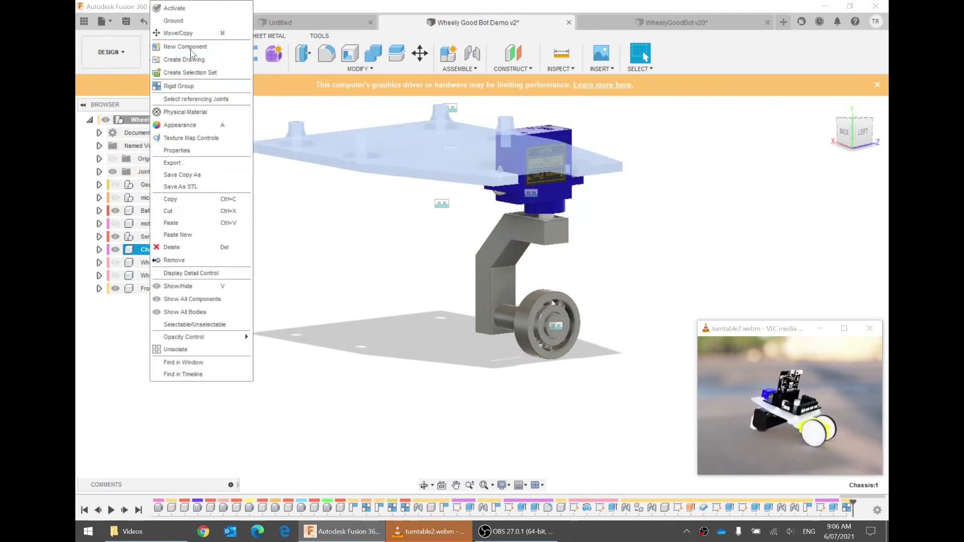
click(192, 22)
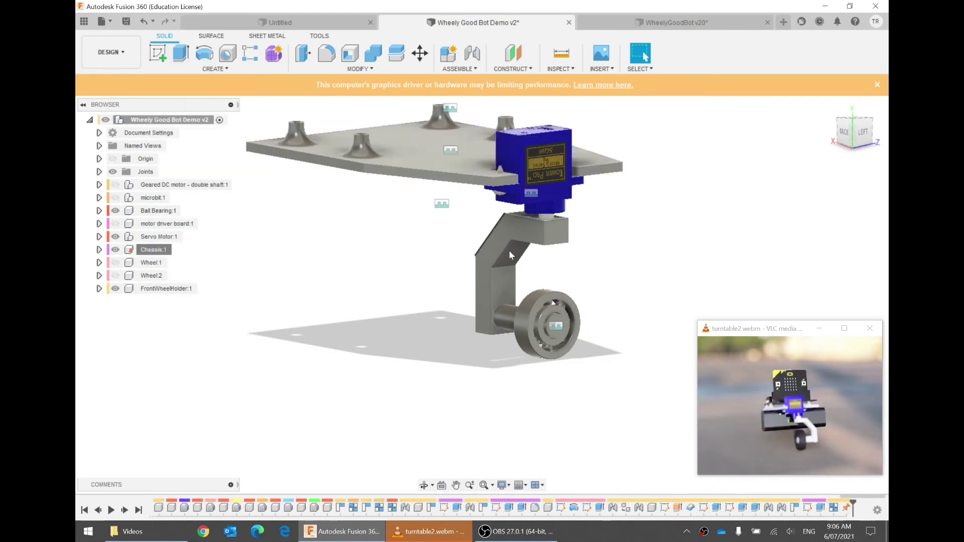